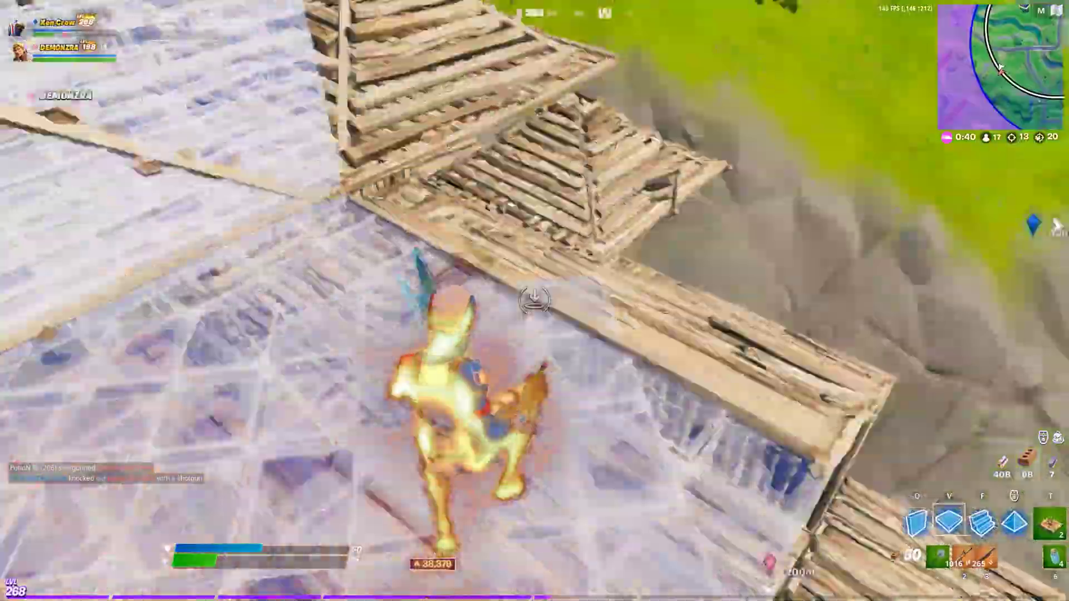
pyautogui.press('q')
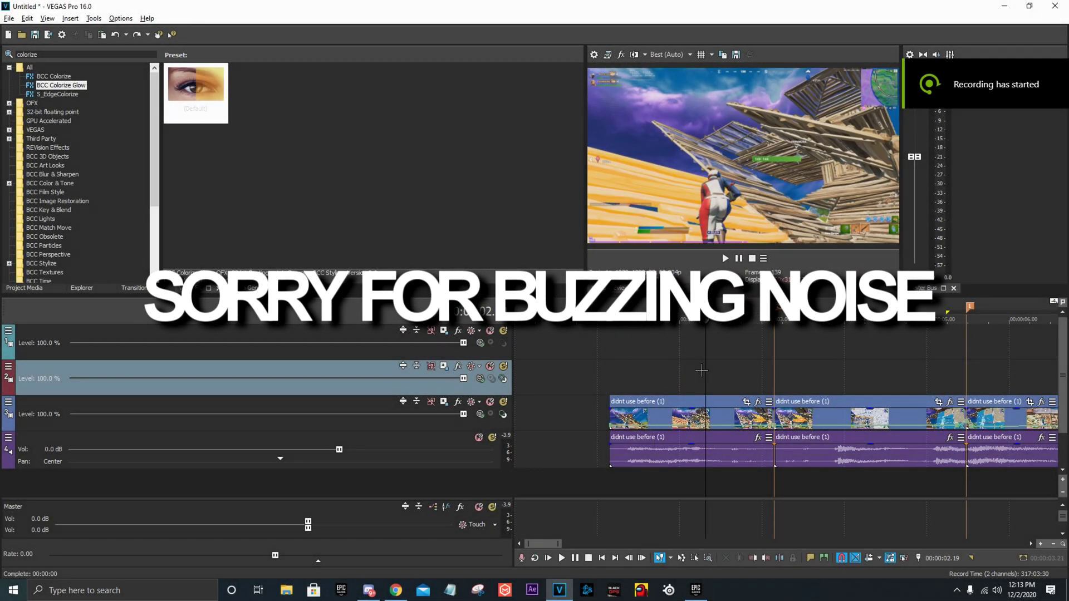
pyautogui.press('space')
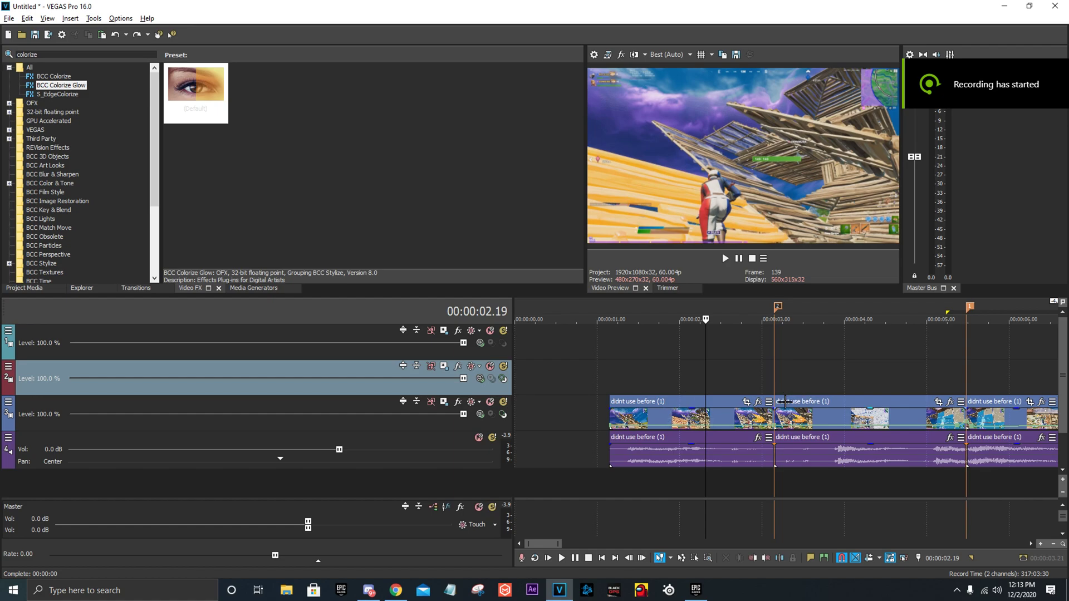
# Examine the footage around the two marked cuts and within the middle clip on the timeline.
pyautogui.click(776, 386)
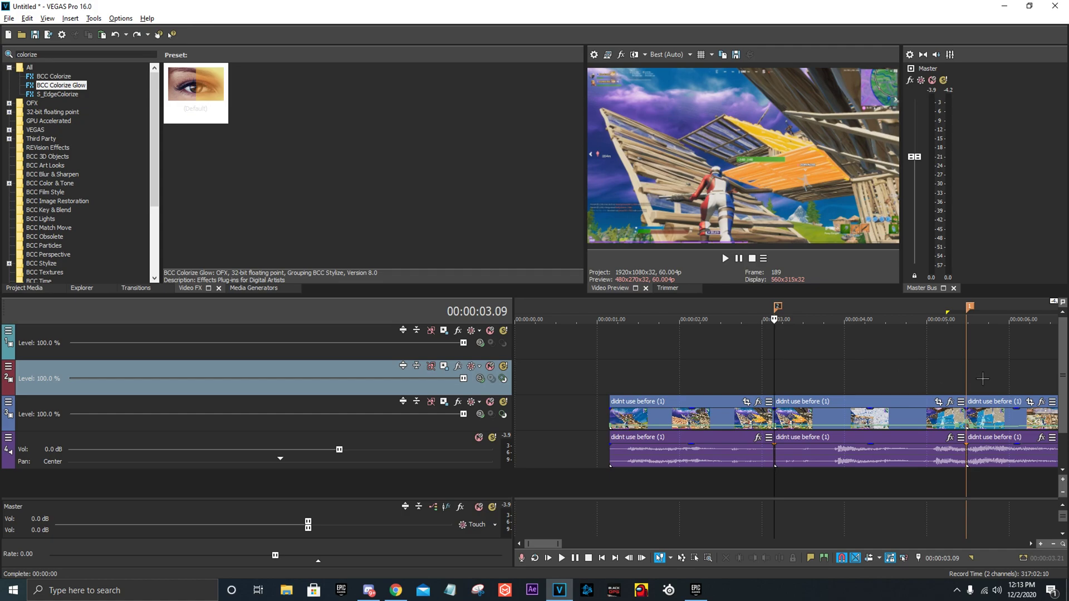
pyautogui.click(955, 386)
pyautogui.click(1038, 385)
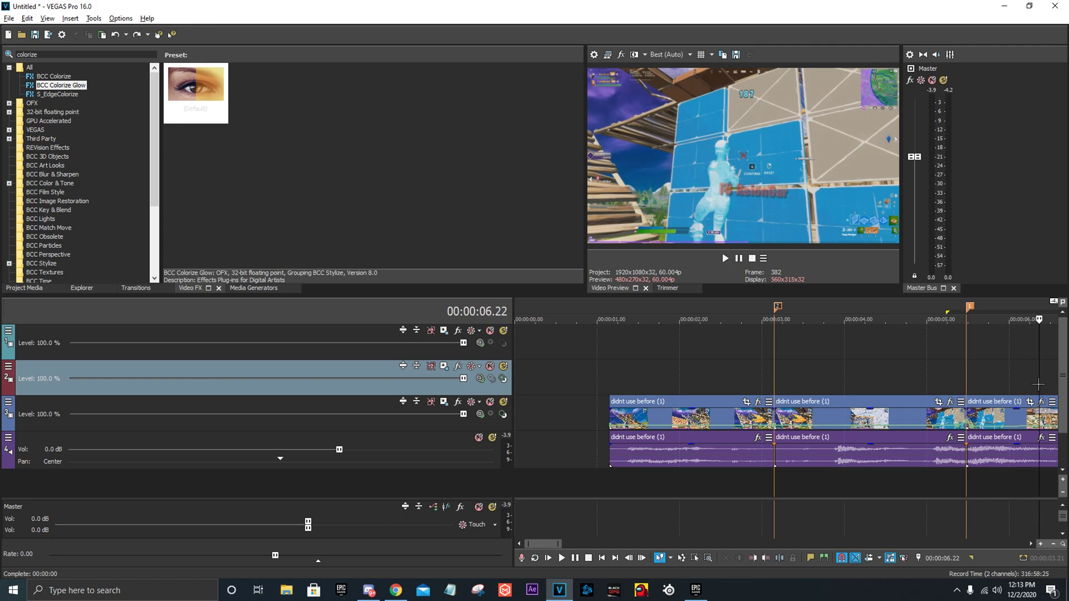
pyautogui.click(950, 381)
pyautogui.click(988, 380)
pyautogui.click(954, 376)
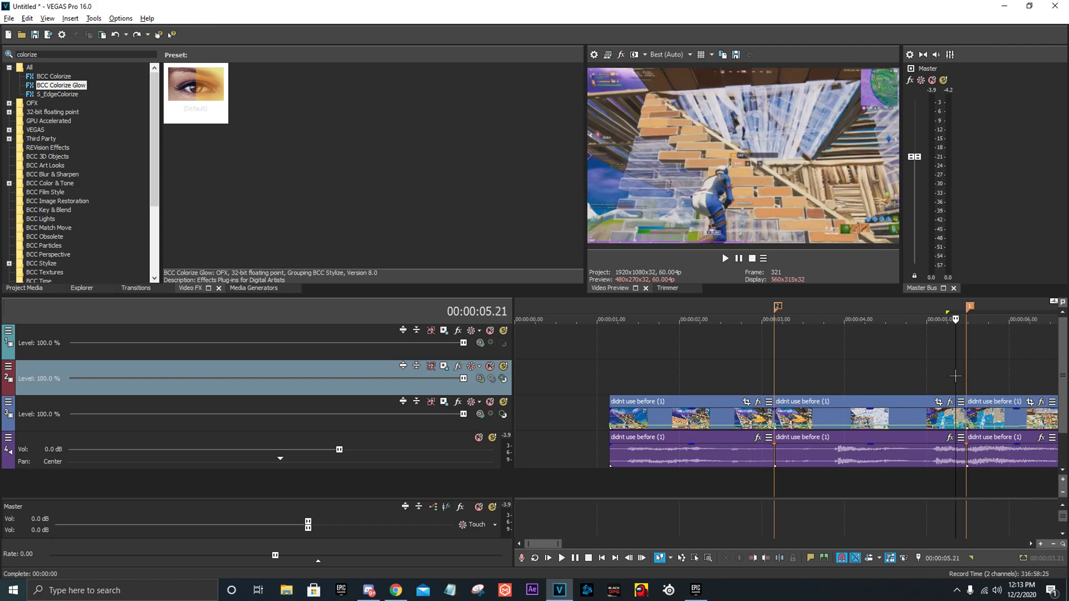
pyautogui.click(964, 379)
pyautogui.scroll(-2, 966, 404)
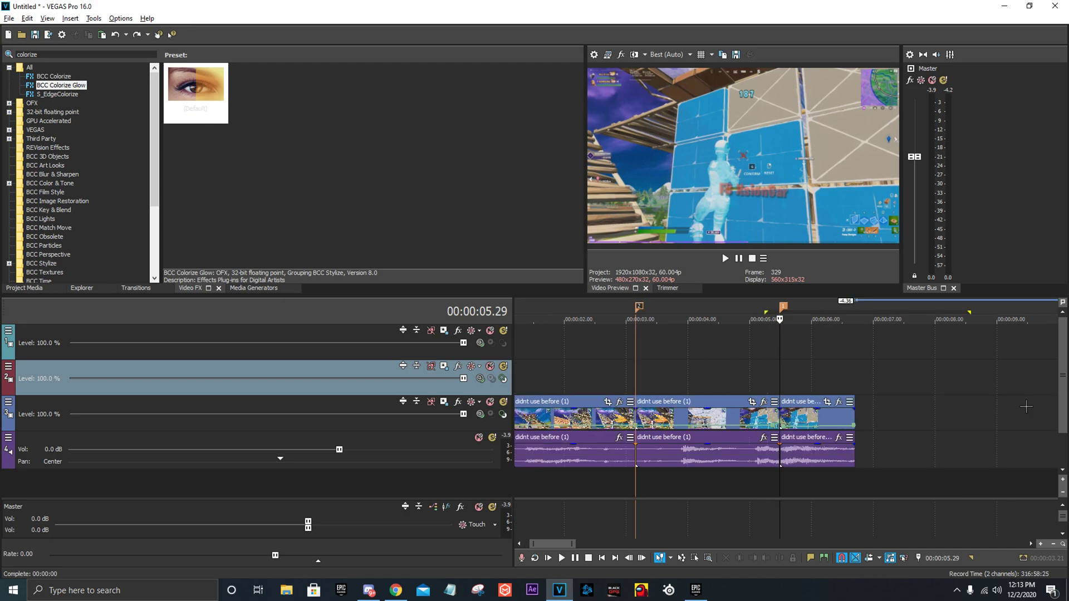
pyautogui.scroll(2, 935, 402)
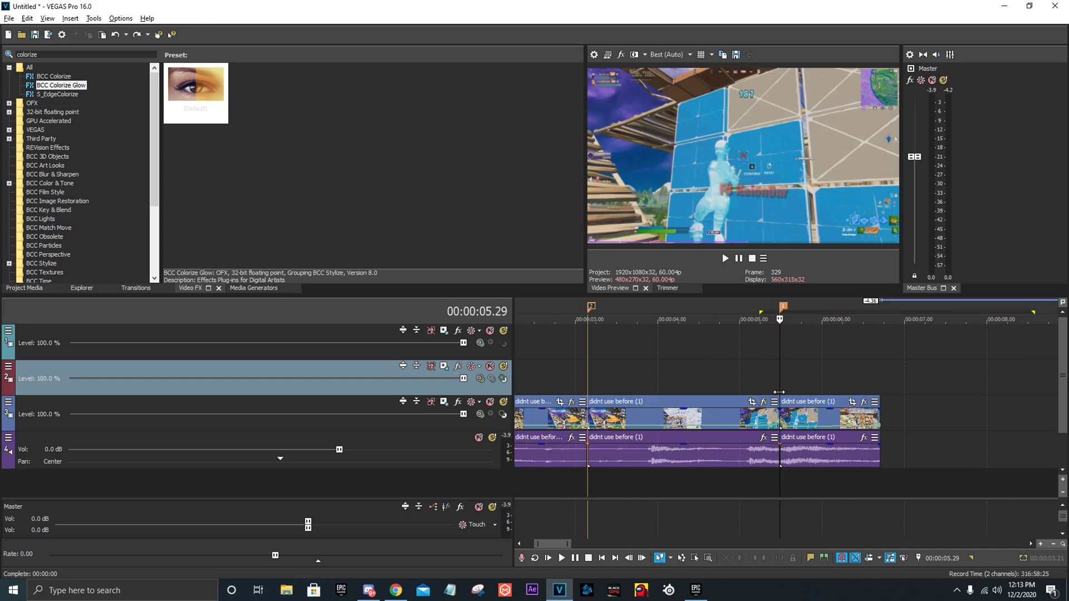
pyautogui.click(584, 388)
pyautogui.scroll(-3, 729, 415)
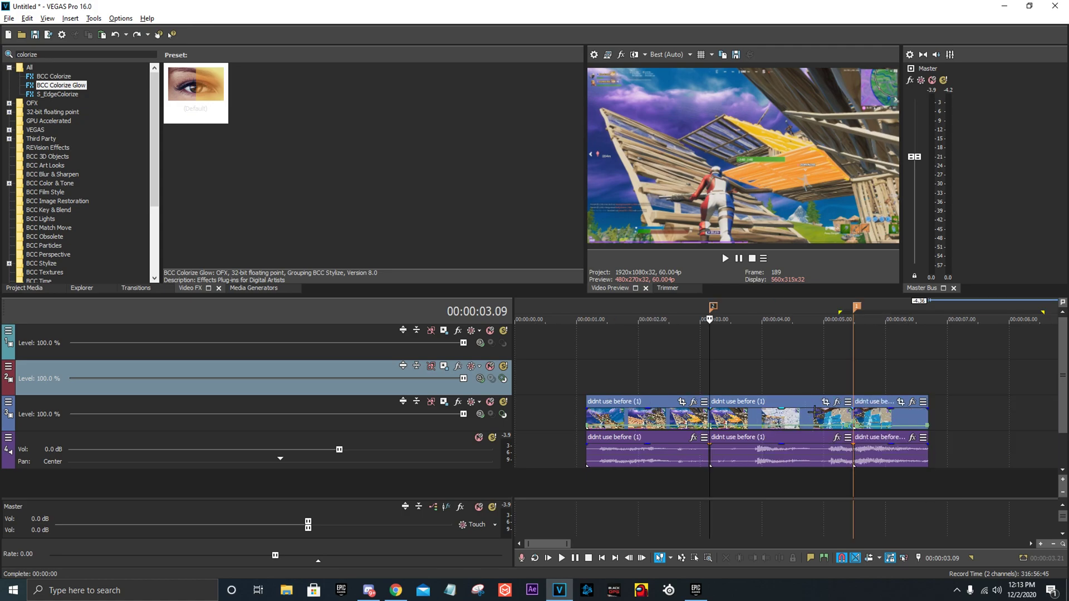
pyautogui.click(800, 373)
pyautogui.click(826, 379)
pyautogui.click(780, 378)
pyautogui.click(808, 379)
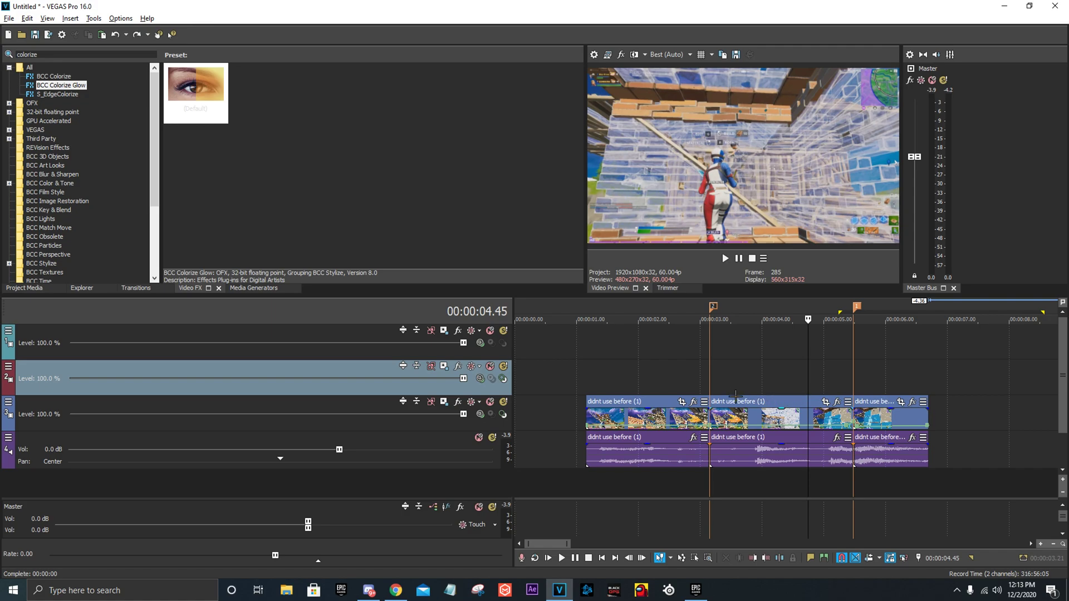
pyautogui.click(708, 384)
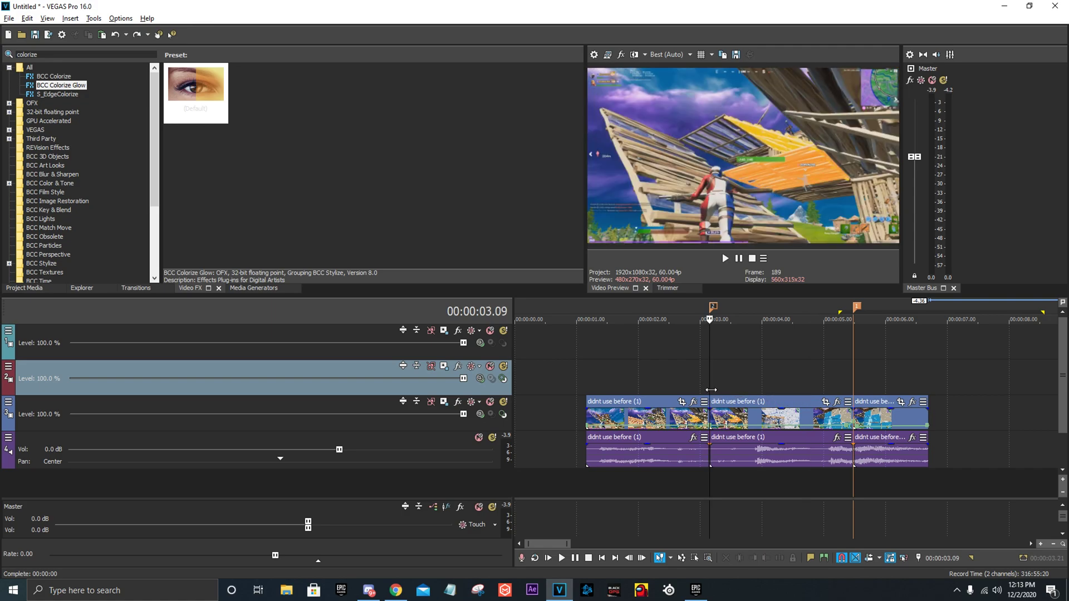
# Ungroup the middle clip from its audio and place a copy on the track above, aligned with the original.
pyautogui.click(742, 415)
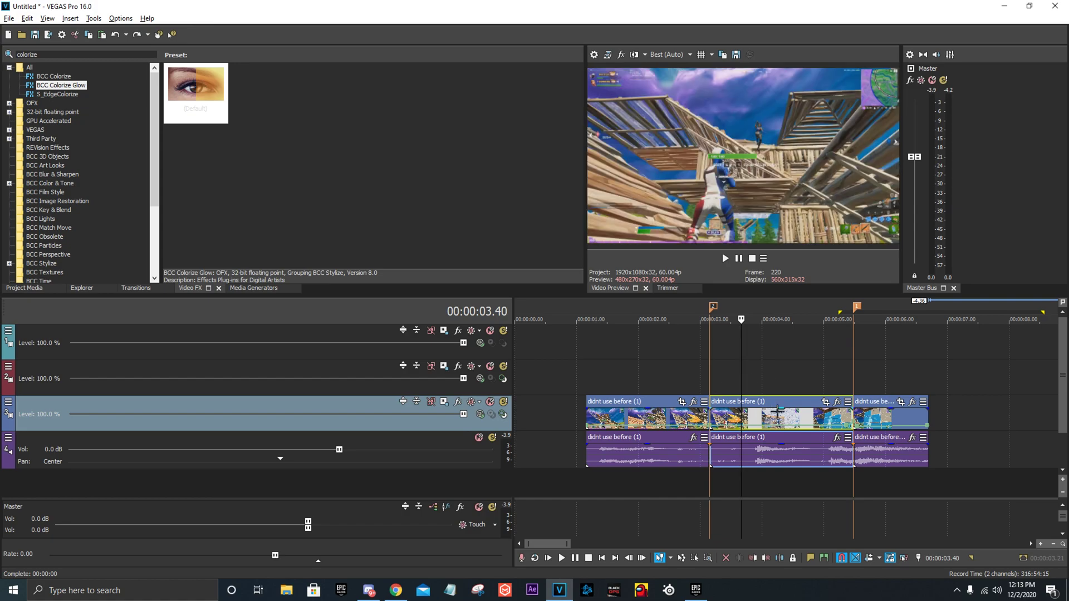
pyautogui.press('u')
pyautogui.hotkey('ctrl', 'c')
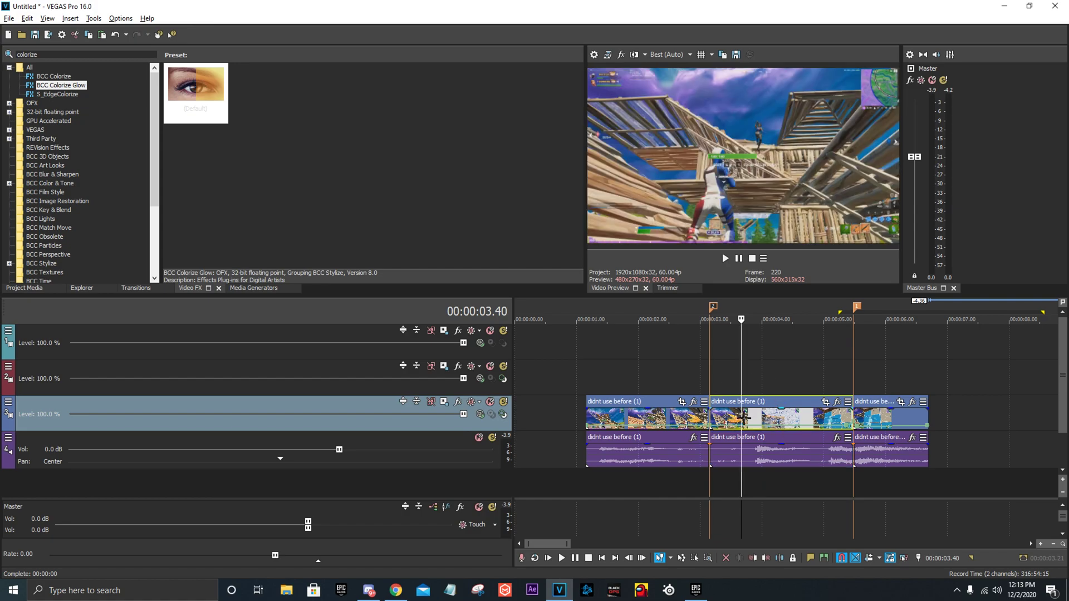
pyautogui.hotkey('ctrl', 'v')
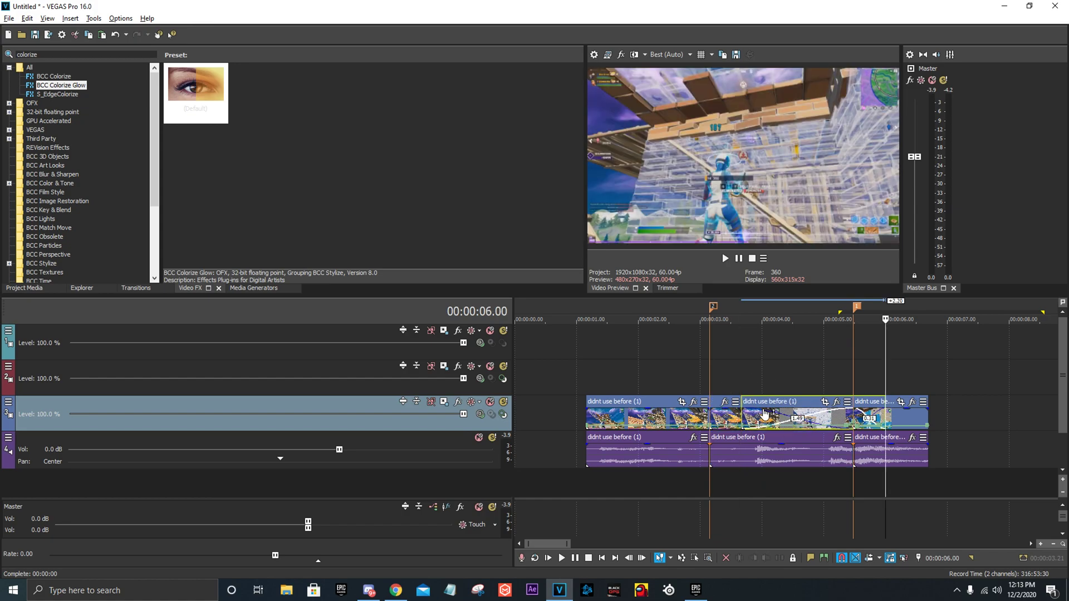
pyautogui.moveTo(765, 414); pyautogui.dragTo(723, 379)
pyautogui.click(764, 349)
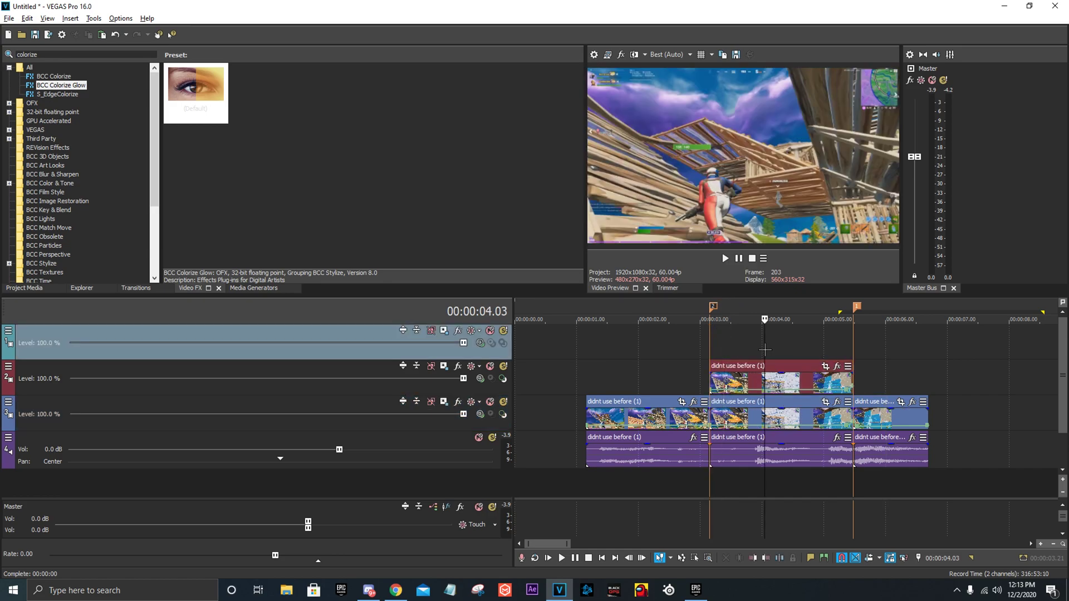
pyautogui.click(709, 355)
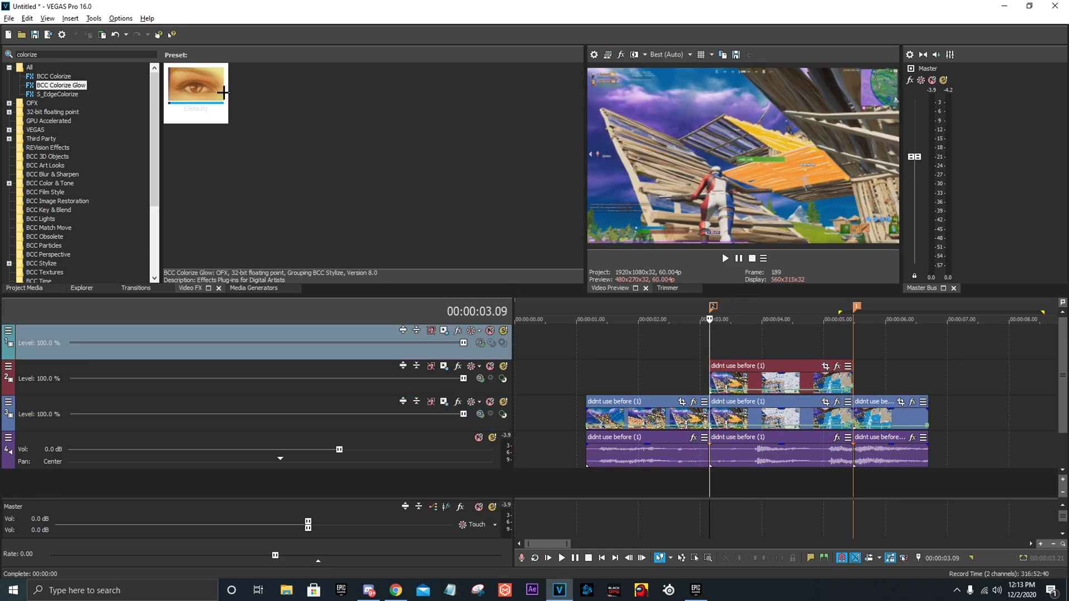
# Try splitting the middle clip and its copy at 00:00:03.40, and undo the splits.
pyautogui.click(733, 343)
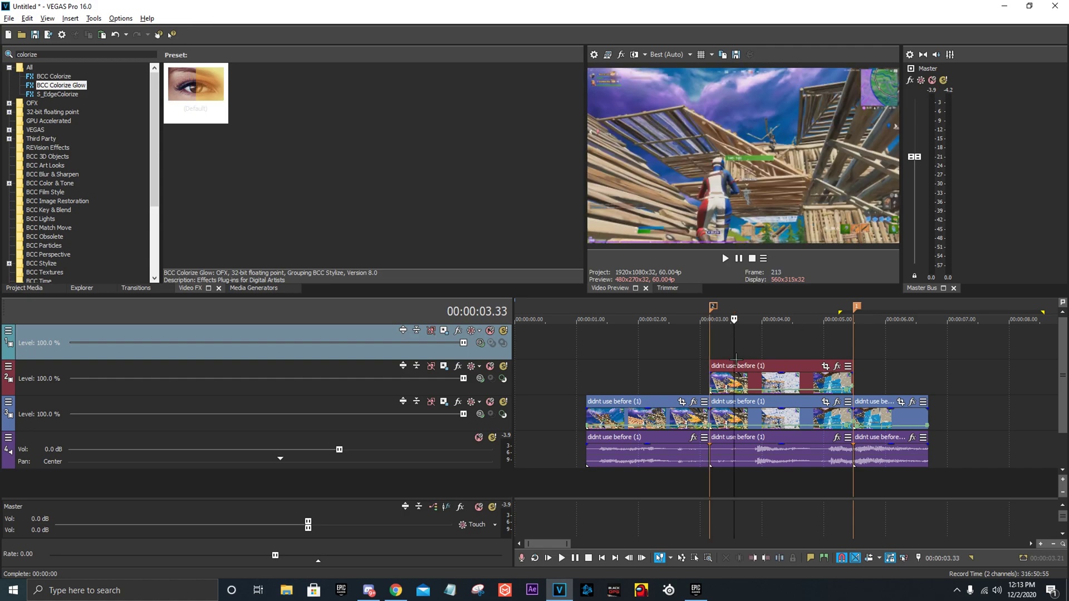
pyautogui.scroll(1, 738, 366)
pyautogui.click(791, 349)
pyautogui.click(789, 380)
pyautogui.press('s')
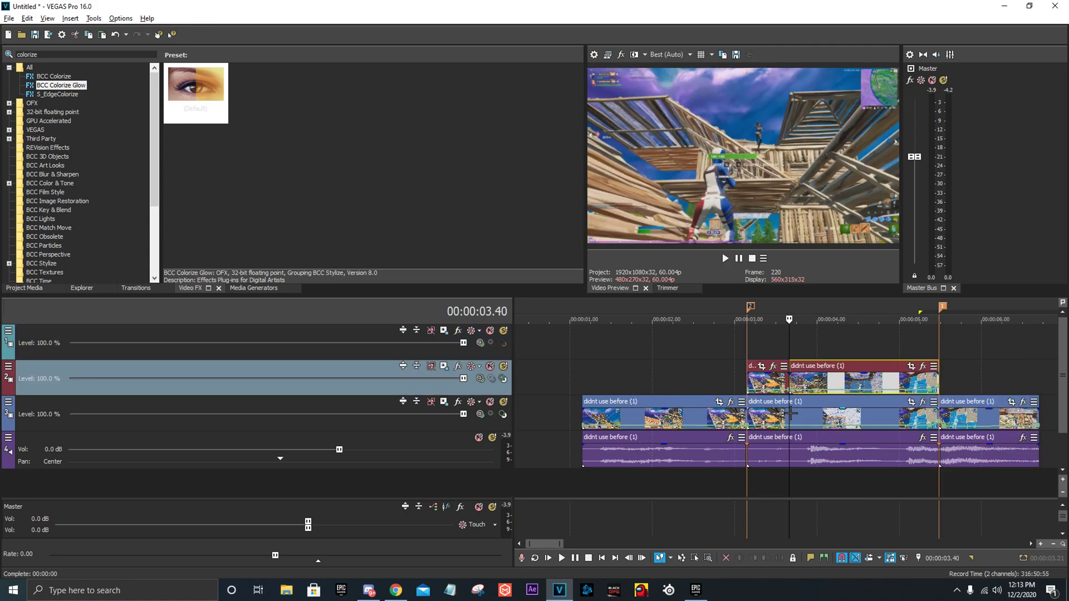
pyautogui.click(789, 419)
pyautogui.press('s')
pyautogui.click(763, 339)
pyautogui.scroll(1, 779, 379)
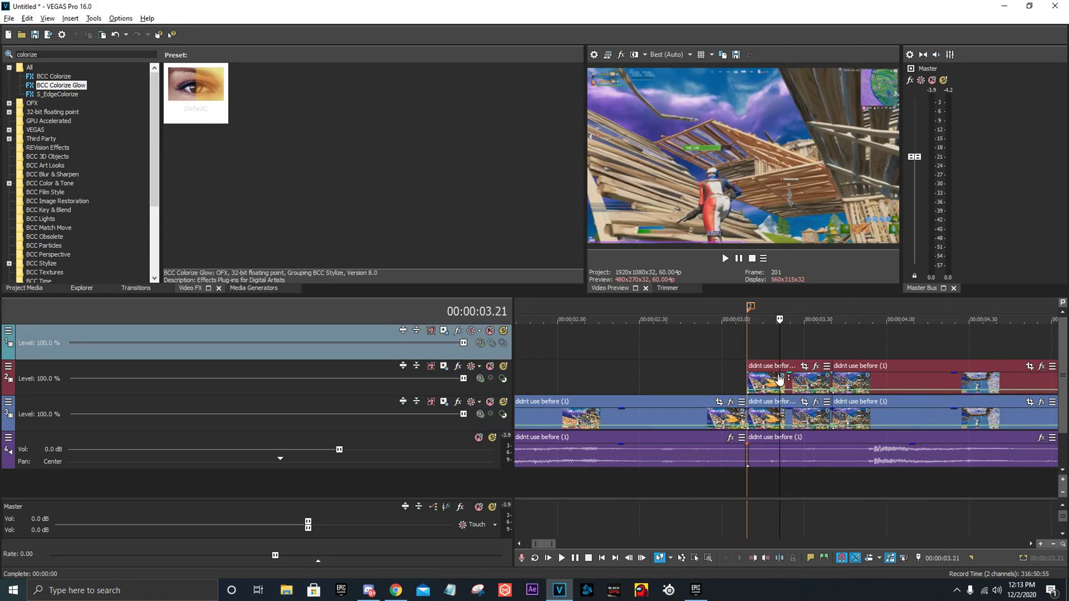
pyautogui.click(746, 338)
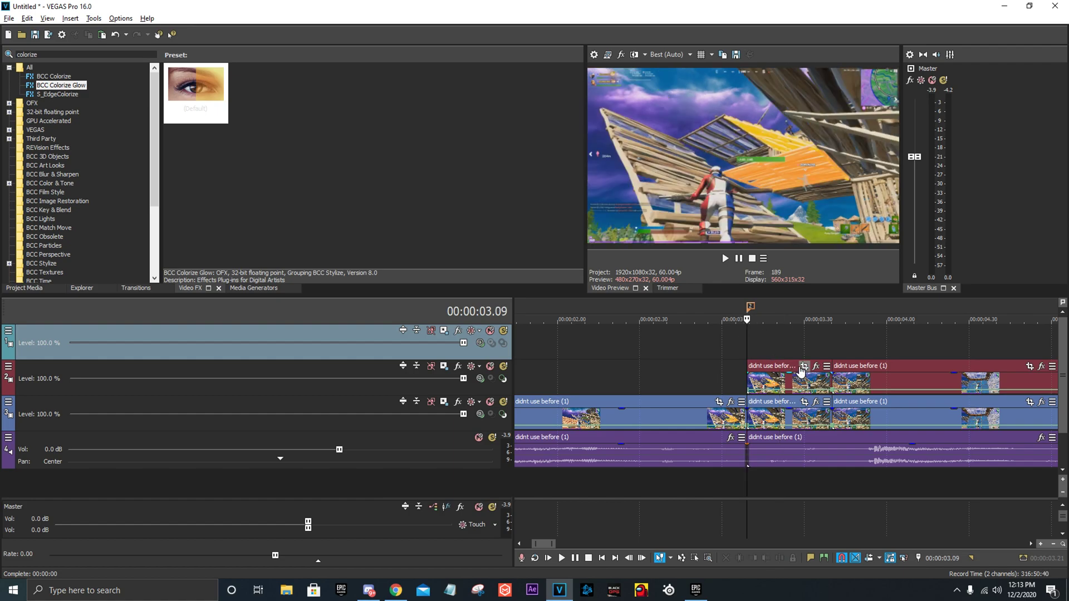
pyautogui.scroll(-2, 802, 367)
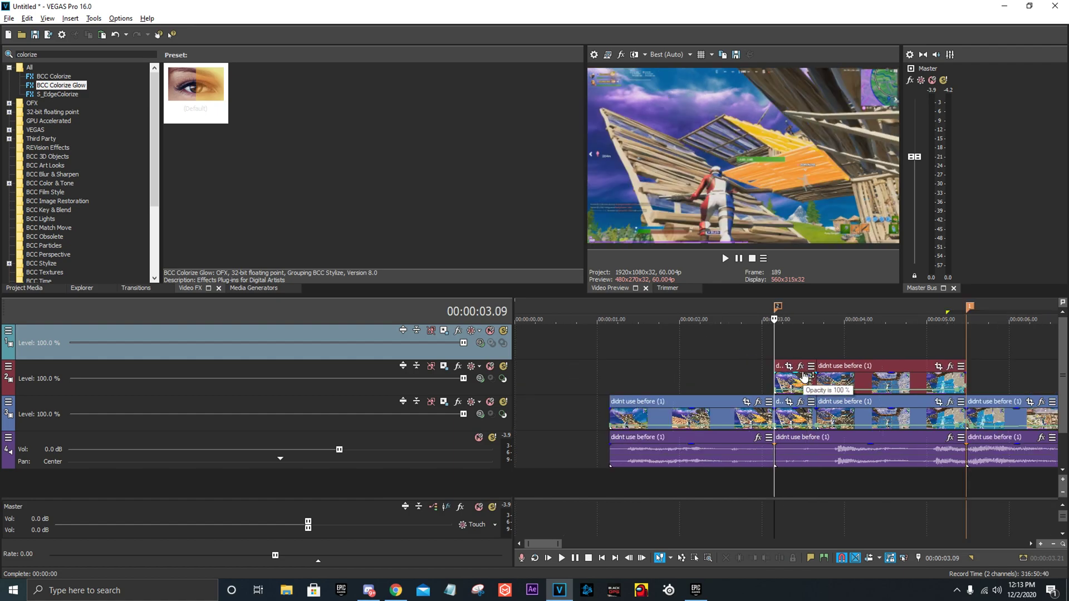
pyautogui.hotkey('ctrl', 'z')
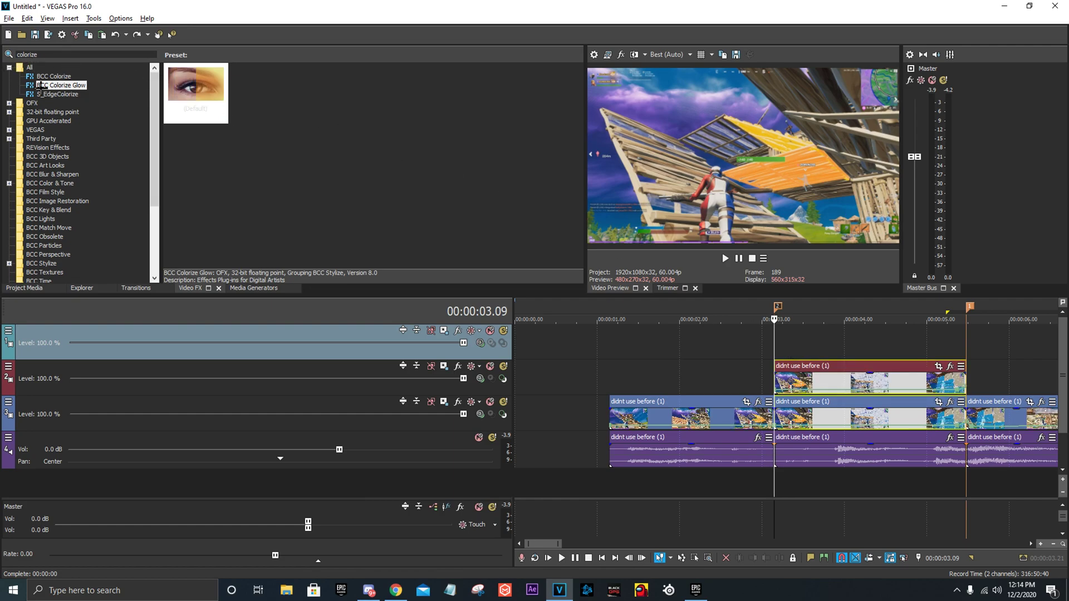
# Apply the default BCC Colorize Glow effect to the upper copy of the middle clip and enable its Pan/Crop mask.
pyautogui.moveTo(202, 98); pyautogui.dragTo(829, 373)
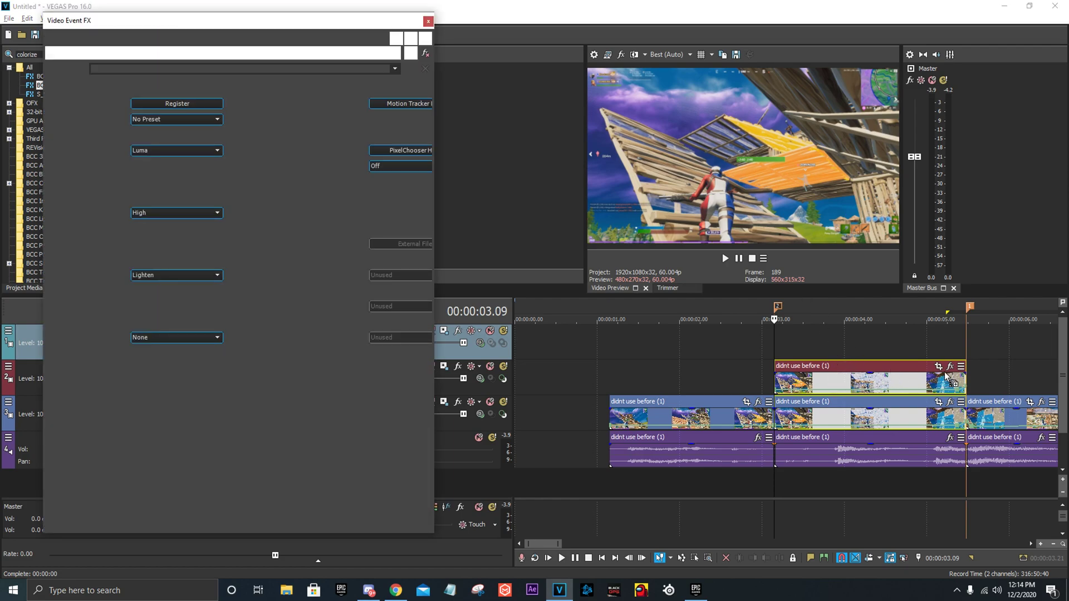
pyautogui.click(915, 367)
pyautogui.click(938, 366)
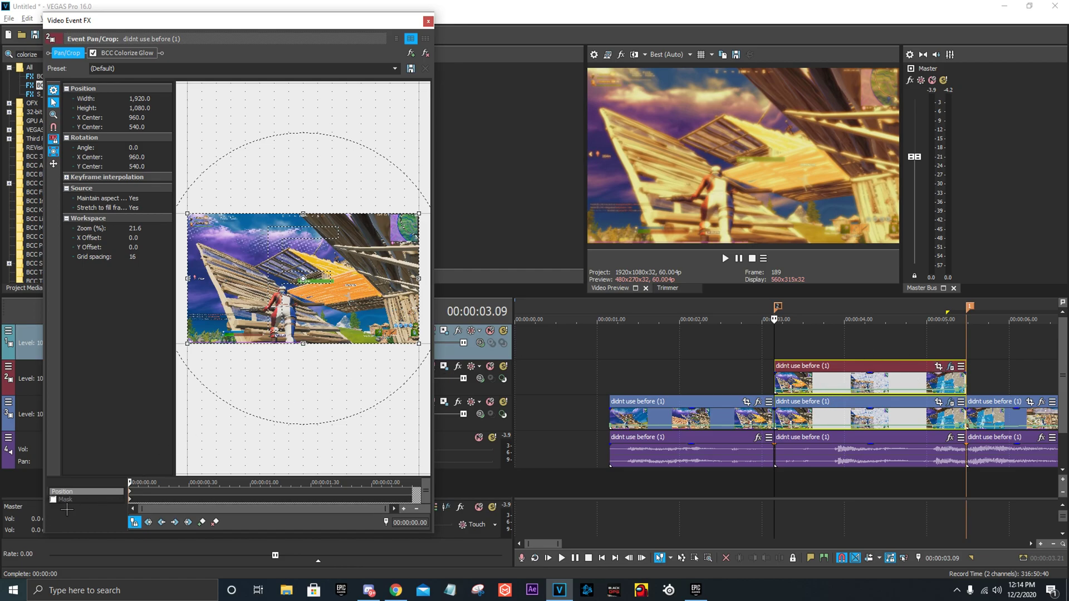
pyautogui.click(53, 500)
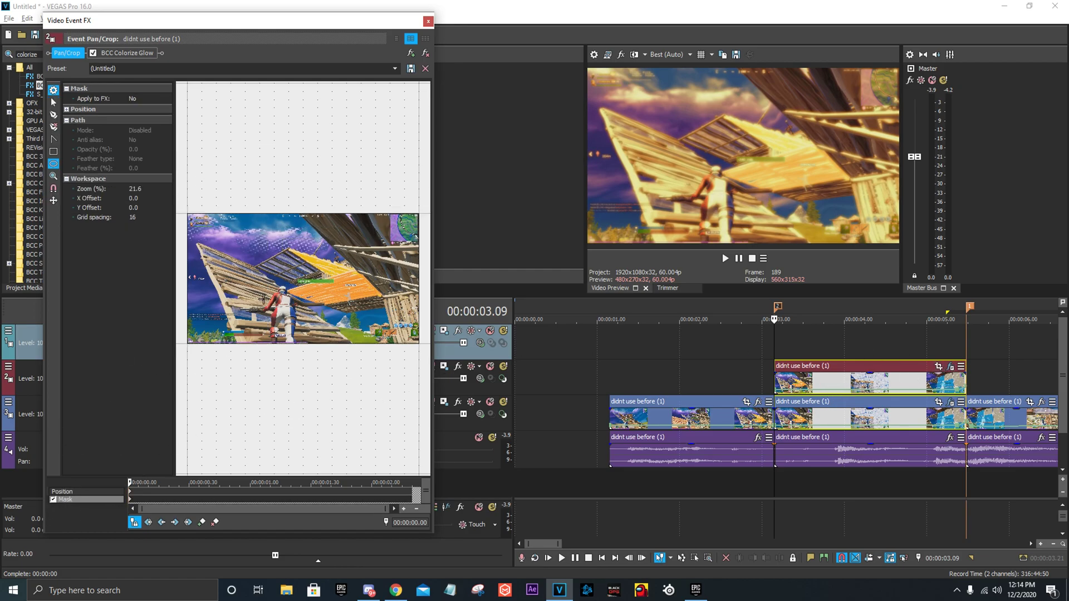
# Draw an oval mask around the full body of the player character in the clip's first frame.
pyautogui.scroll(4, 255, 302)
pyautogui.click(54, 103)
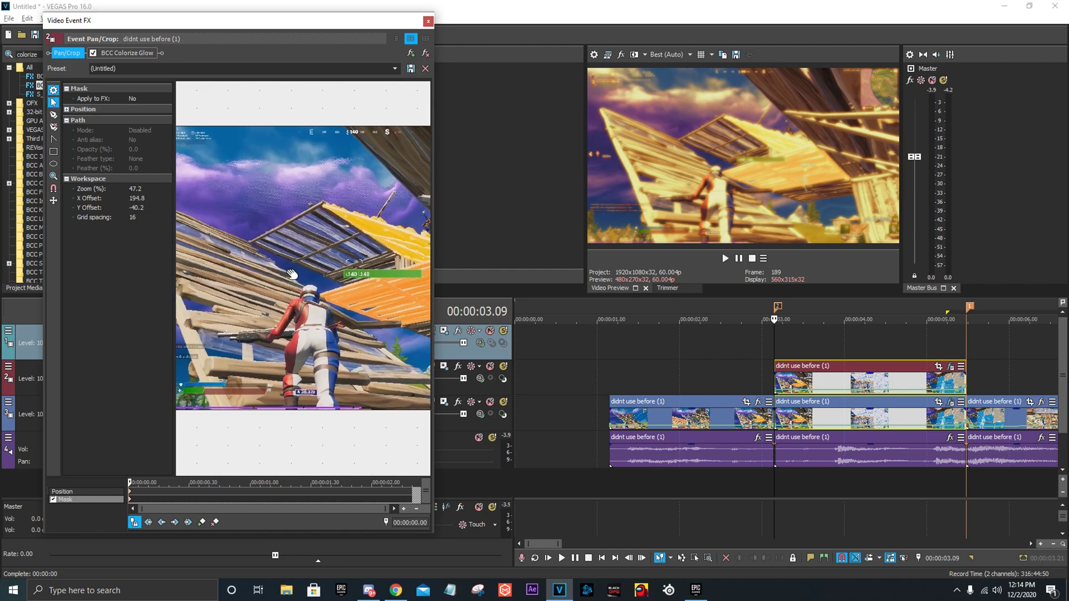
pyautogui.moveTo(292, 274); pyautogui.dragTo(290, 272)
pyautogui.click(54, 163)
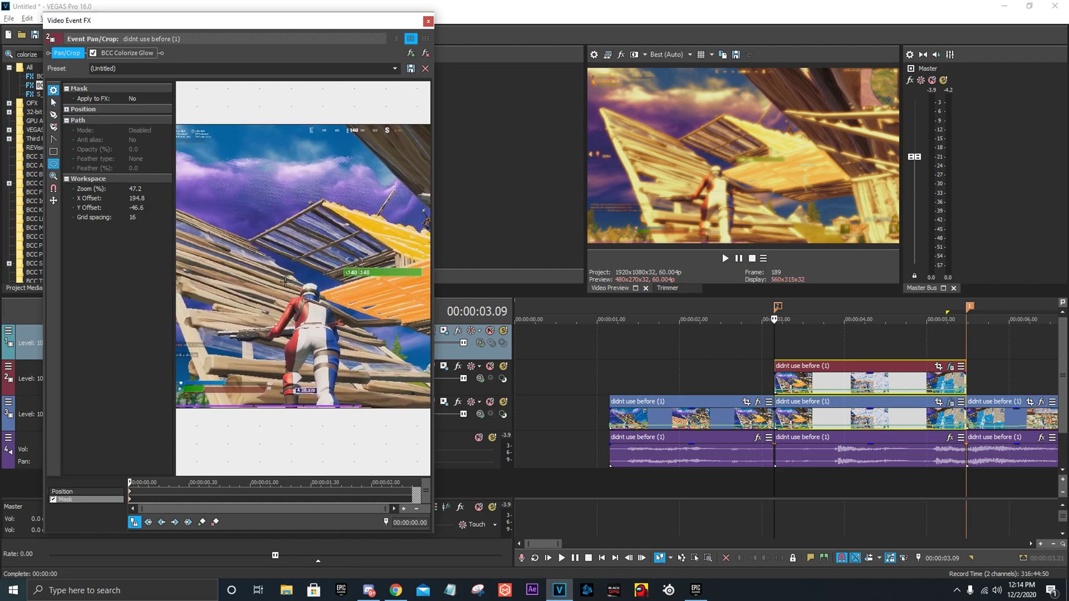
pyautogui.moveTo(279, 281); pyautogui.dragTo(356, 400)
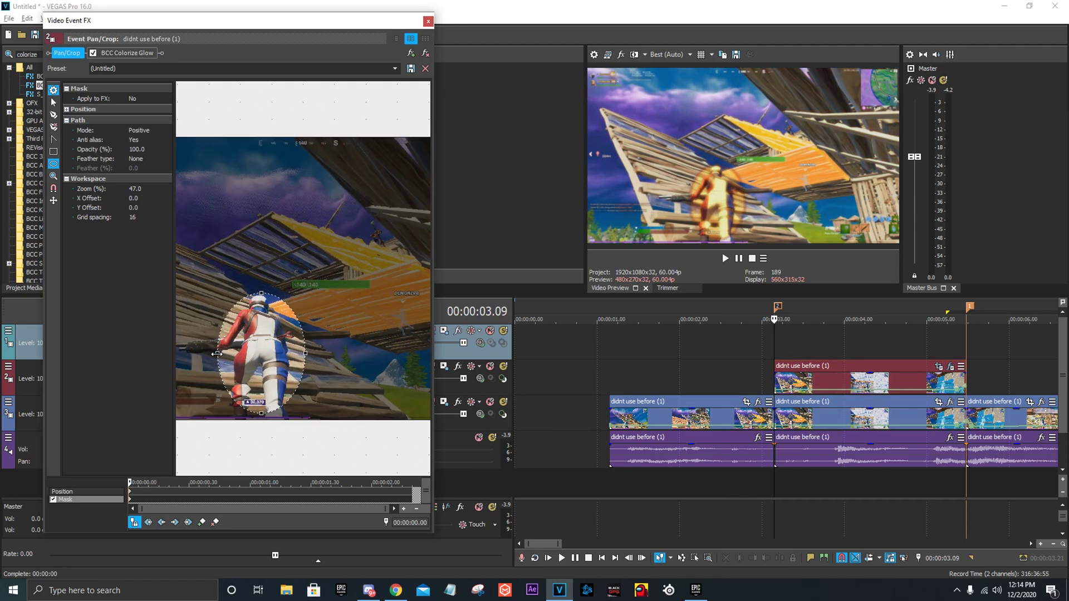
# Set the oval mask's feather type to Both and its feather amount to 15%.
pyautogui.click(136, 159)
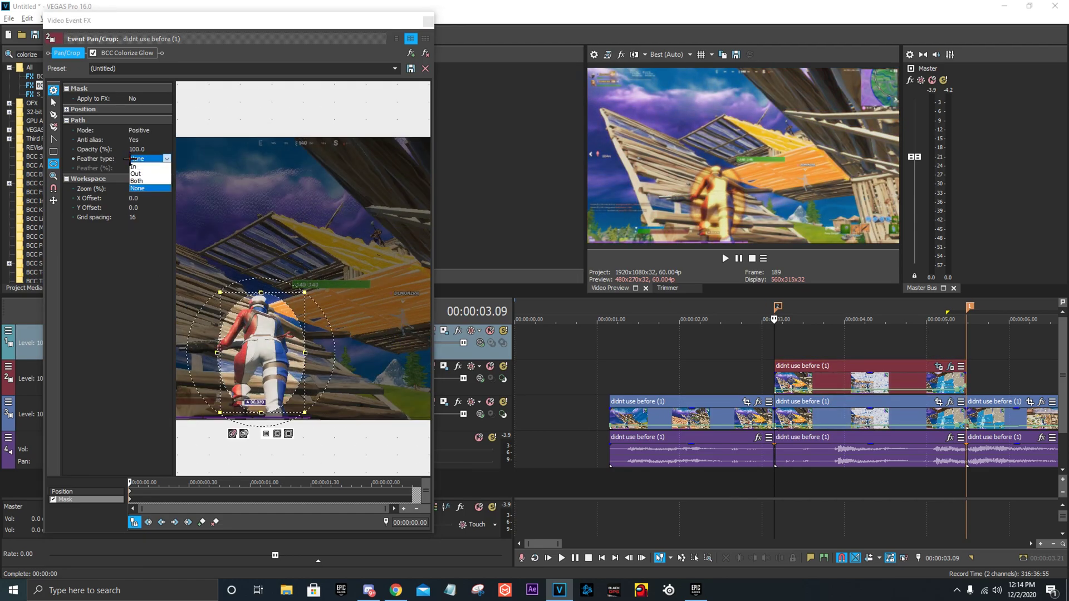
pyautogui.click(113, 161)
pyautogui.click(78, 273)
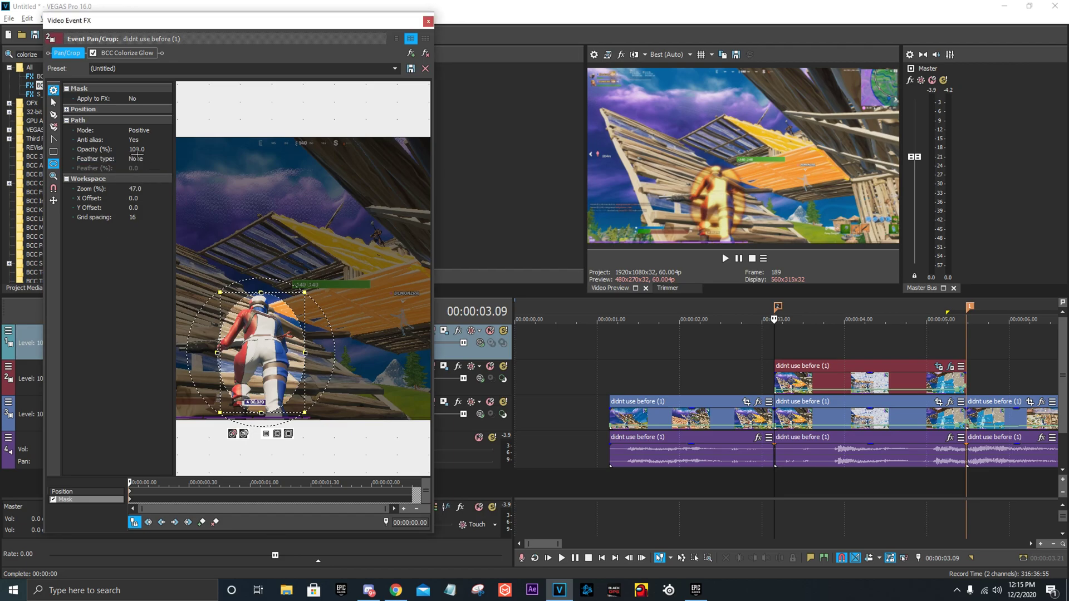
pyautogui.click(135, 158)
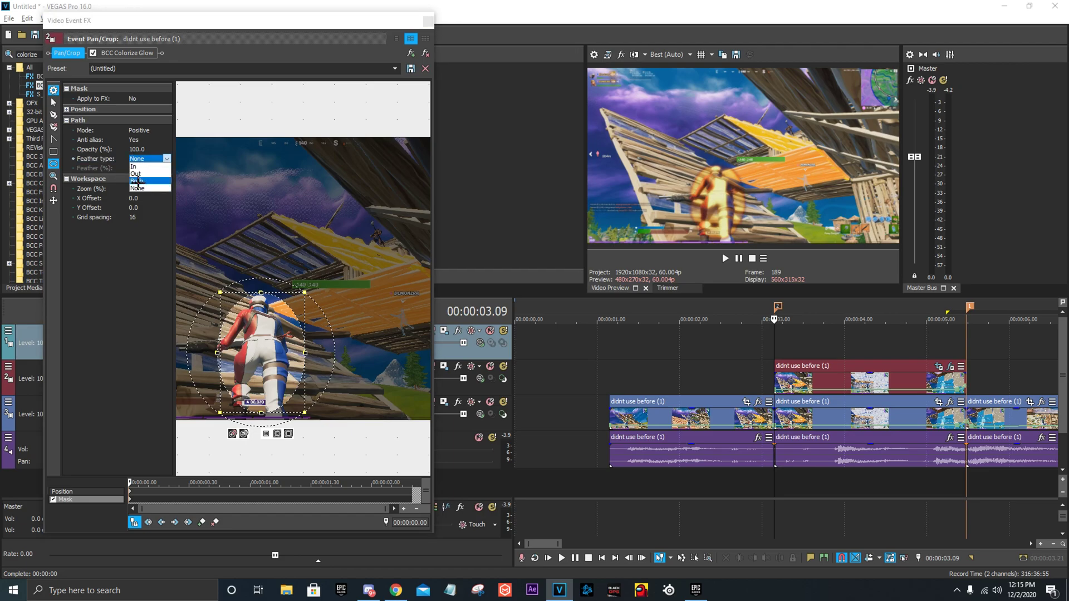
pyautogui.click(137, 181)
pyautogui.click(150, 167)
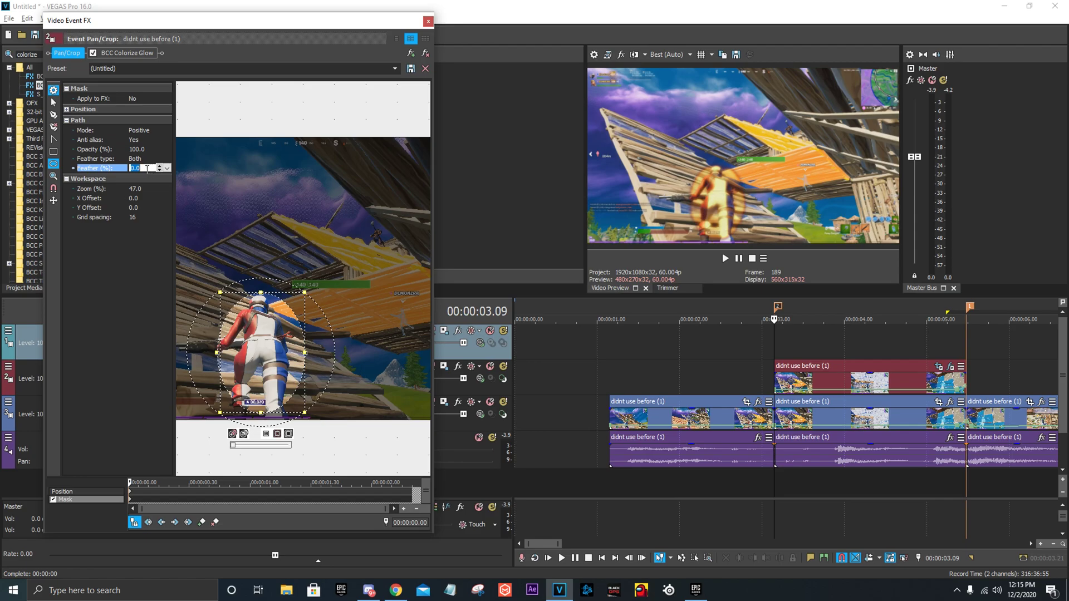
pyautogui.press('Return')
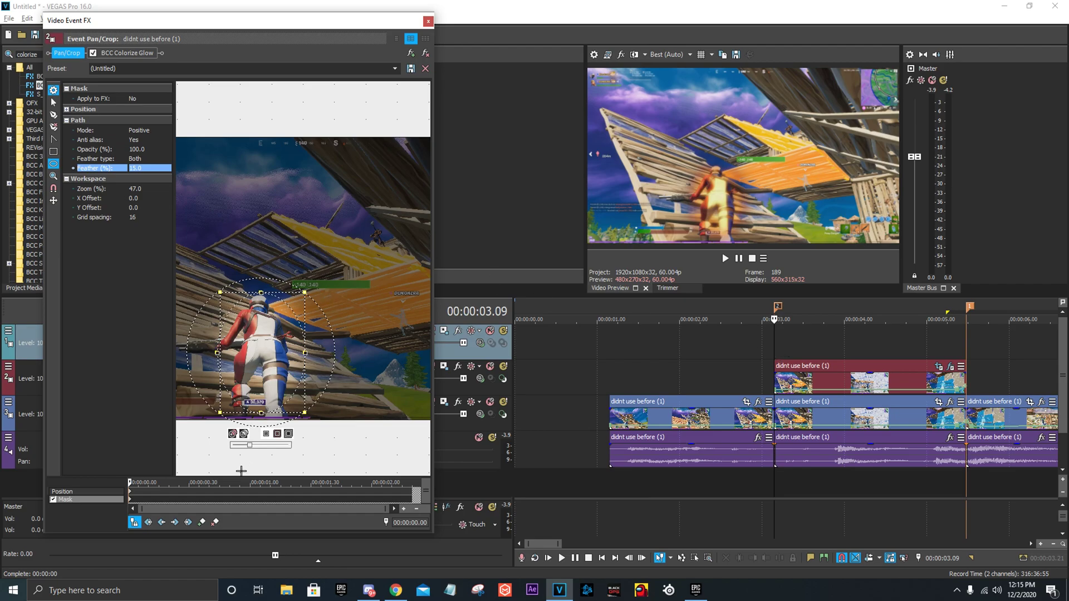
# At 00:00:00.31 in the mask timeline, stretch the oval's upper edge upward to cover the character's head.
pyautogui.moveTo(129, 482); pyautogui.dragTo(191, 483)
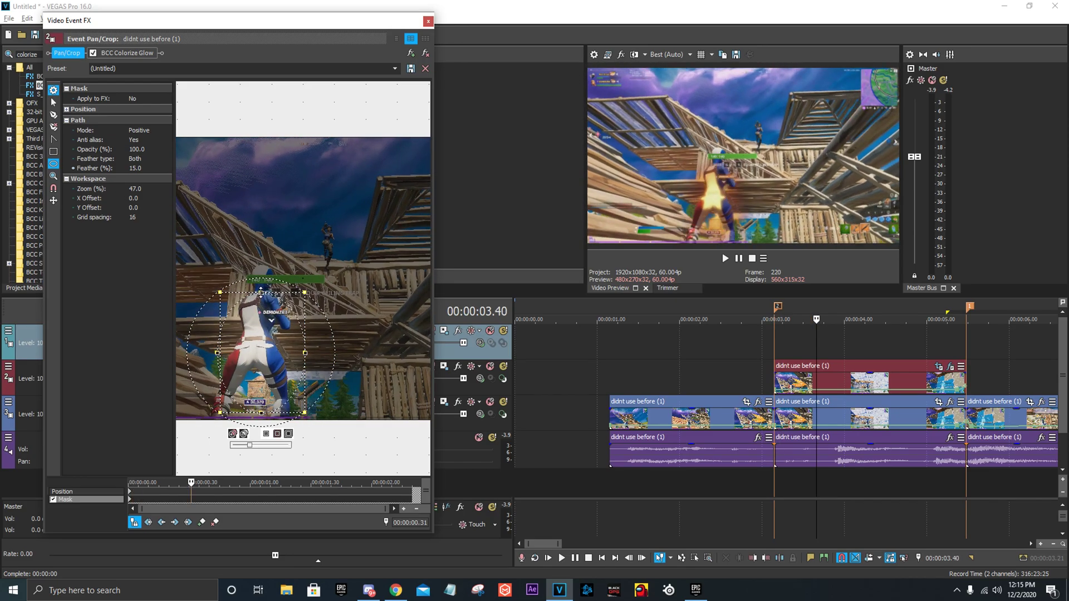
pyautogui.moveTo(261, 291); pyautogui.dragTo(261, 260)
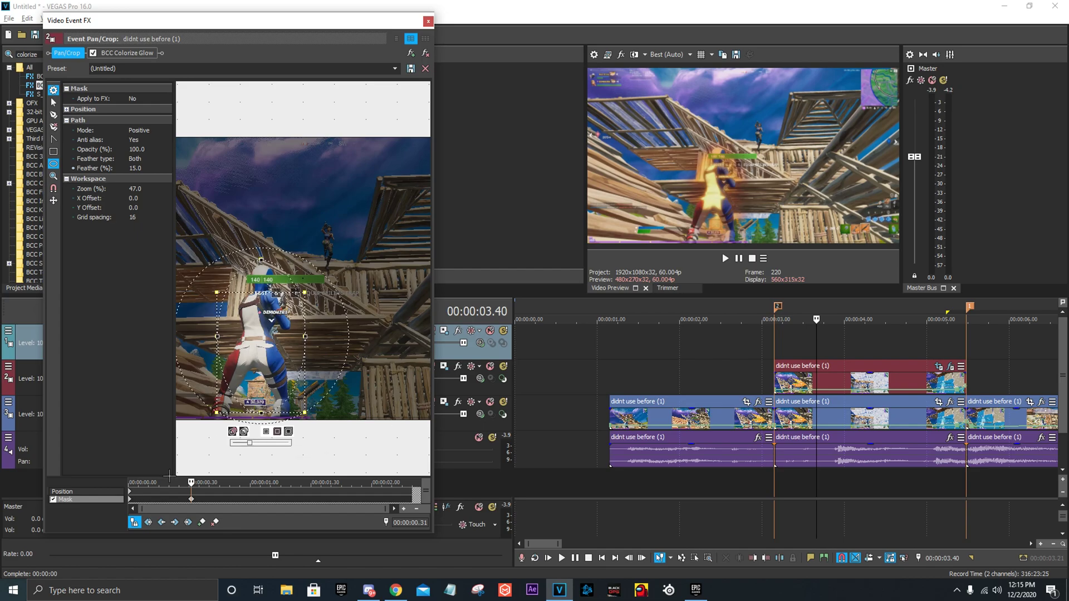
# Advance the mask timeline to 00:00:01.03 and keyframe the oval around the character there.
pyautogui.moveTo(191, 482); pyautogui.dragTo(193, 482)
pyautogui.press('Right')
pyautogui.press('Right')
pyautogui.press('Right')
pyautogui.press('Right')
pyautogui.press('Right')
pyautogui.press('Right')
pyautogui.press('Right')
pyautogui.press('Right')
pyautogui.press('Right')
pyautogui.press('Right')
pyautogui.press('Right')
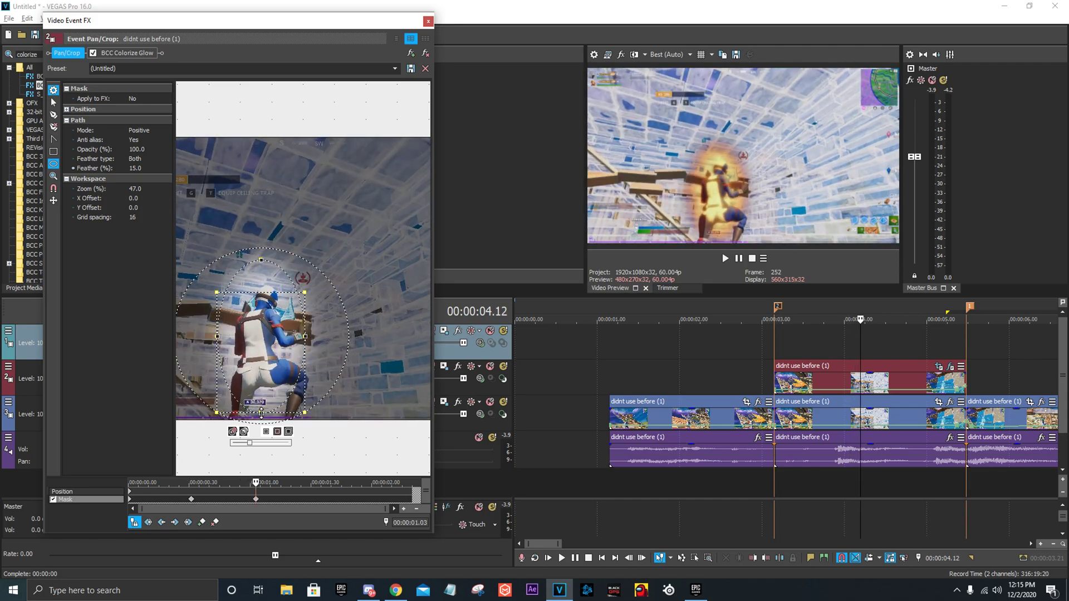
# Extend the oval mask's lower edge slightly at 00:00:01.03, and review the glow at several points of the clip.
pyautogui.moveTo(261, 413)
pyautogui.mouseDown()
pyautogui.moveTo(260, 425)
pyautogui.moveTo(267, 420)
pyautogui.mouseUp()
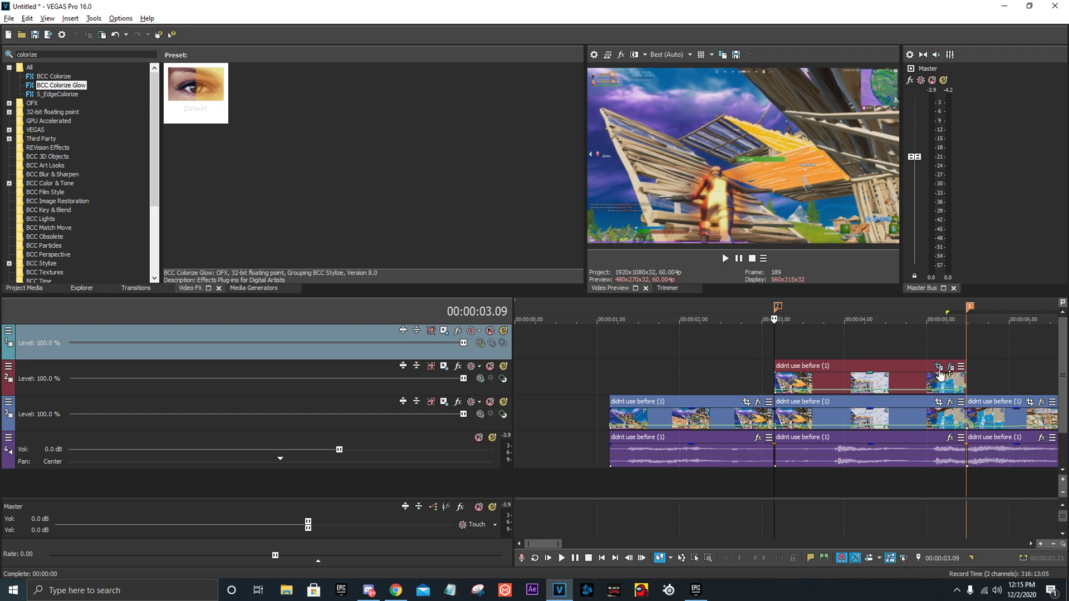
pyautogui.click(950, 367)
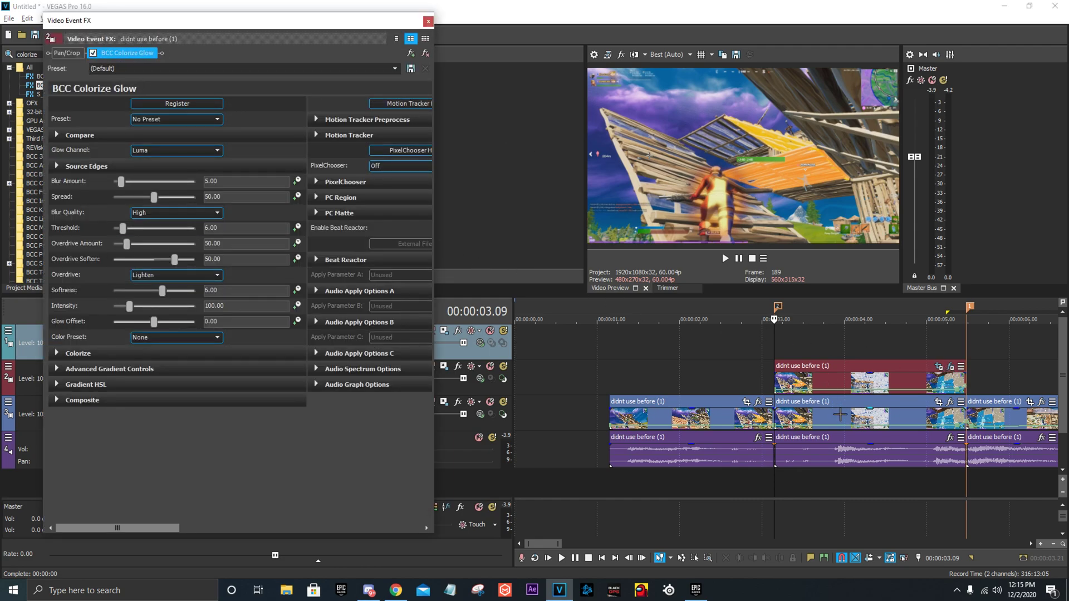
pyautogui.press('space')
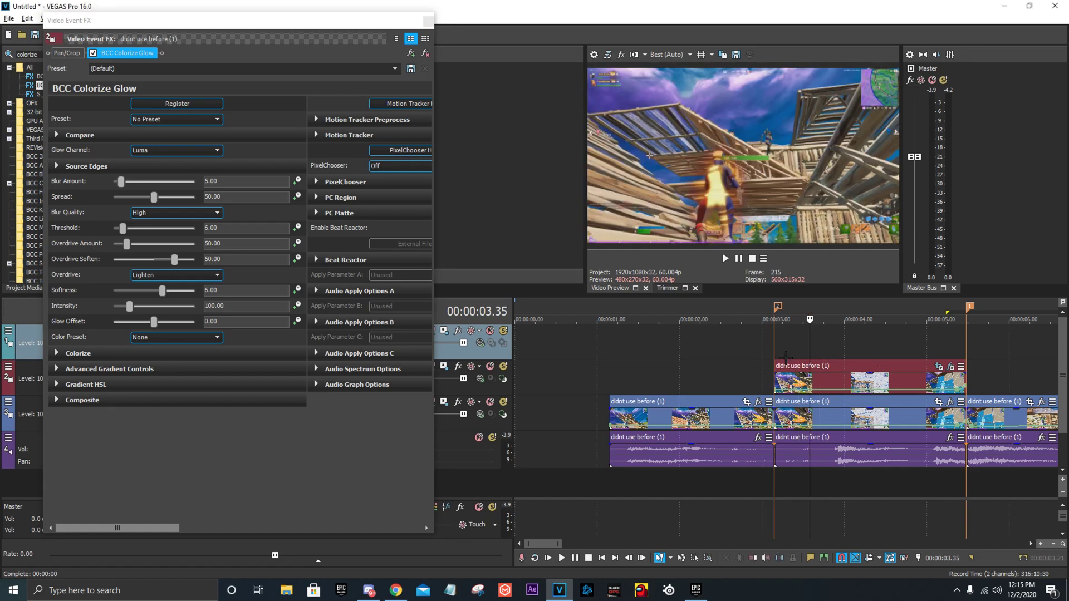
pyautogui.click(793, 353)
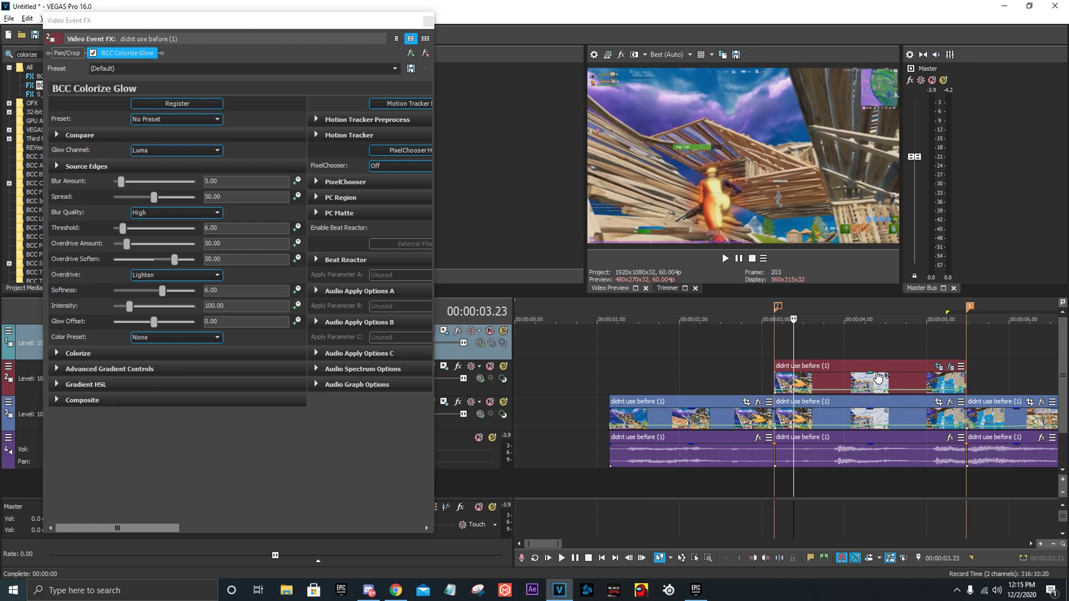
pyautogui.click(857, 343)
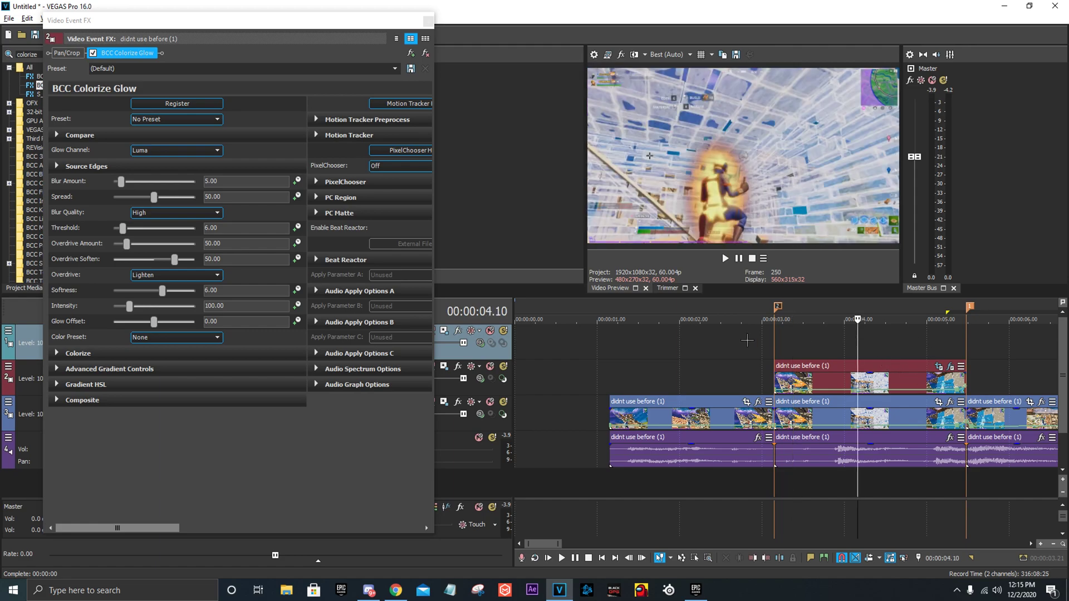
pyautogui.click(775, 343)
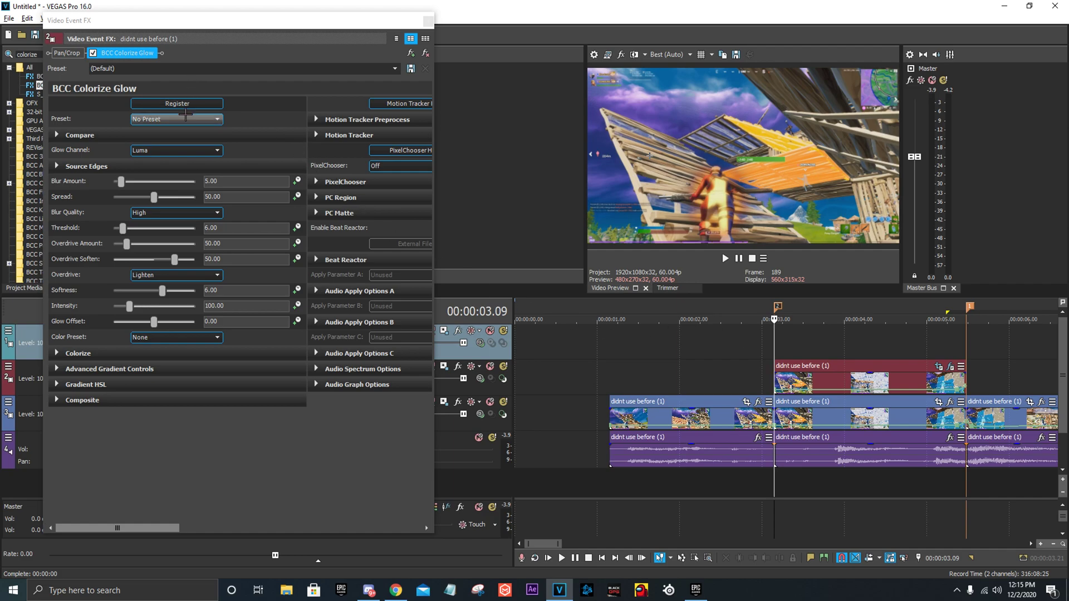
# In BCC Colorize Glow, set the glow channel to Luma Inverse, the blur amount to 50 and the blur quality to Highest.
pyautogui.click(163, 154)
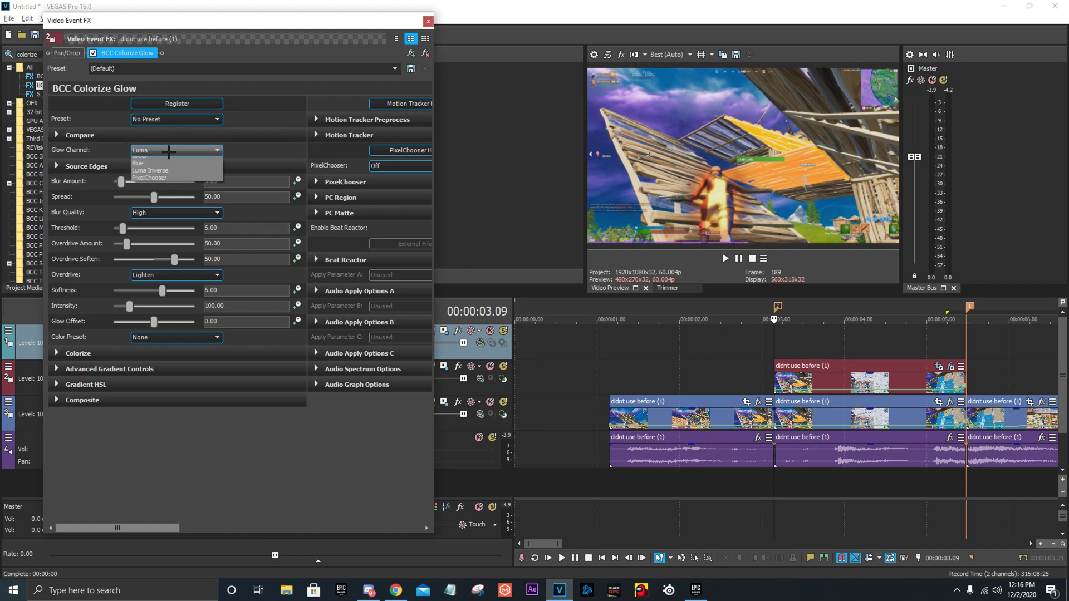
pyautogui.click(167, 237)
pyautogui.moveTo(121, 181); pyautogui.dragTo(236, 193)
pyautogui.click(172, 212)
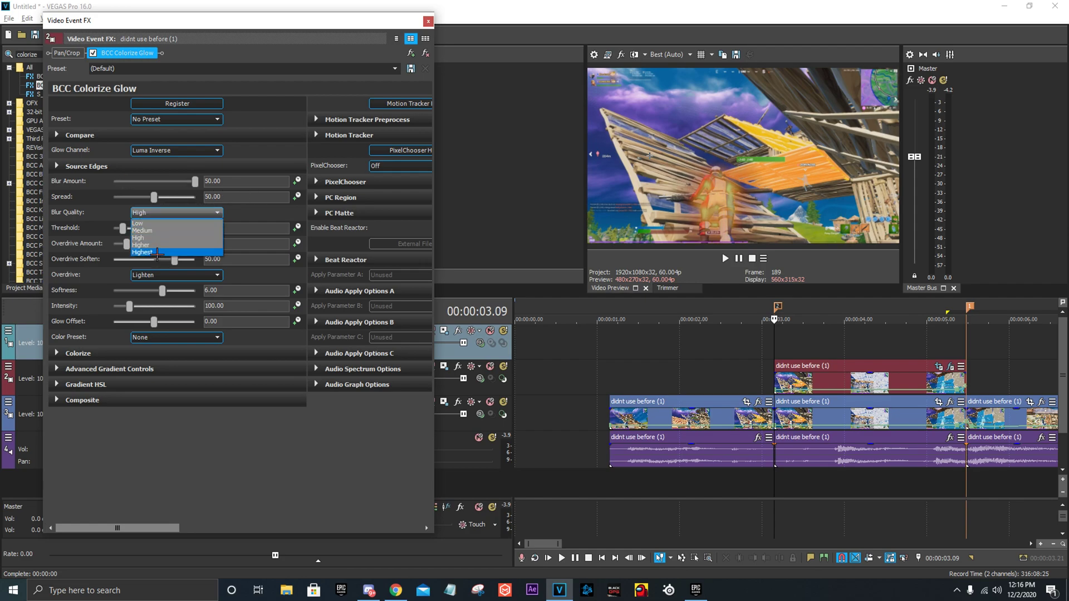
pyautogui.click(163, 250)
# Set the glow's Overdrive Amount and Overdrive Soften both to 100.
pyautogui.write('10')
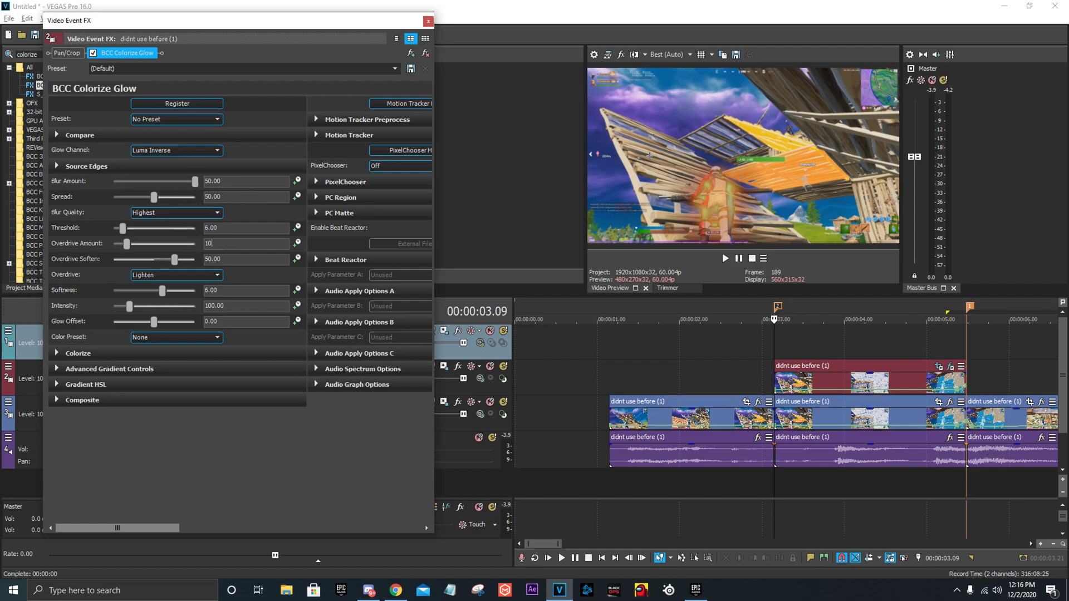
pyautogui.write('0')
pyautogui.press('Return')
pyautogui.press('Tab')
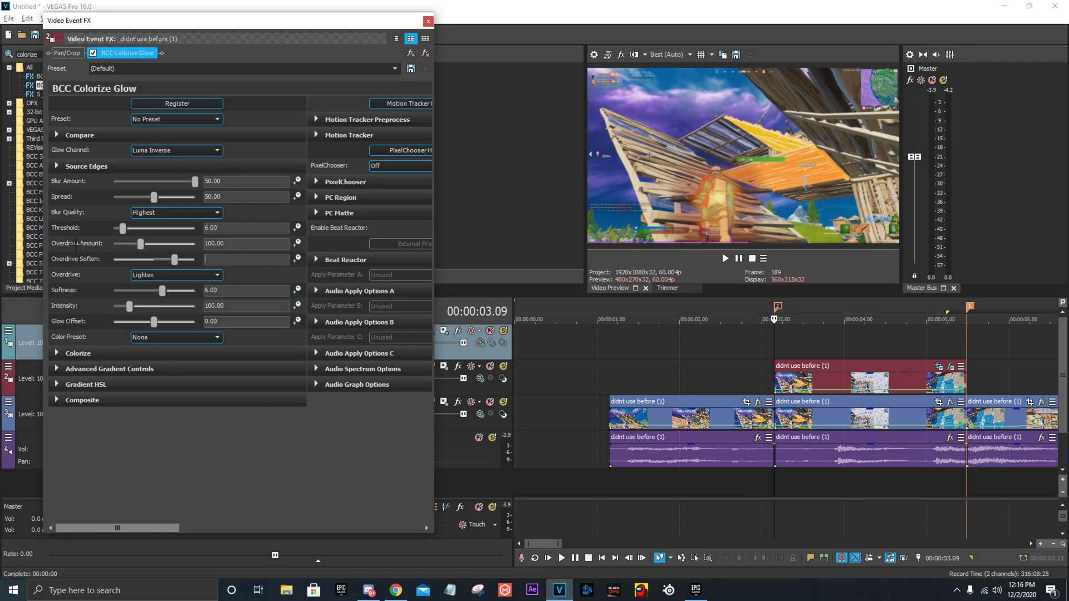
pyautogui.write('100')
# Set the glow's Overdrive mode to Difference X 4 and raise its Softness to the maximum.
pyautogui.click(167, 275)
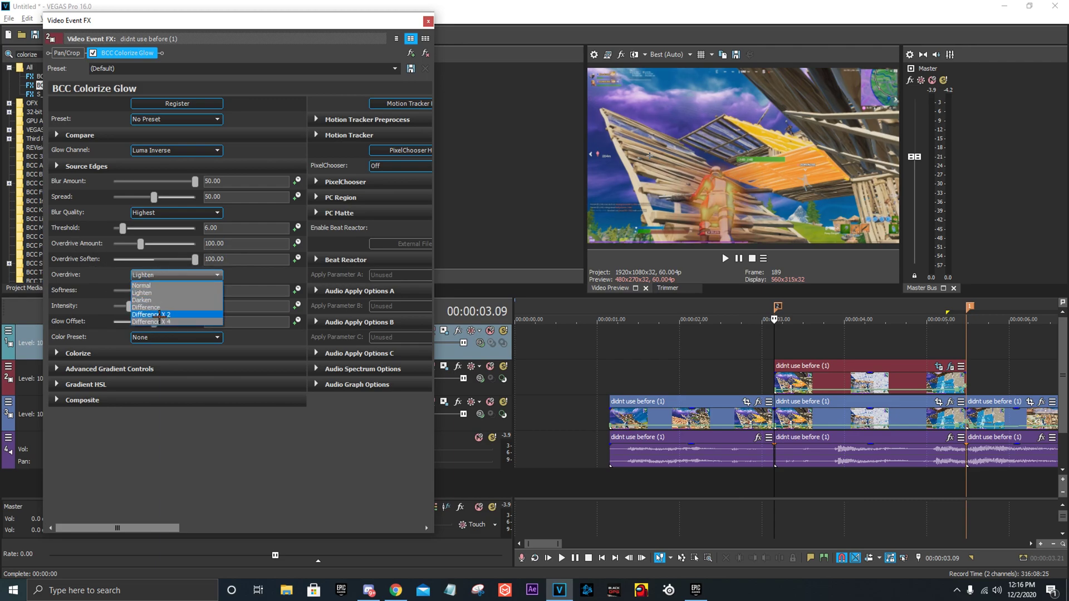
pyautogui.click(159, 319)
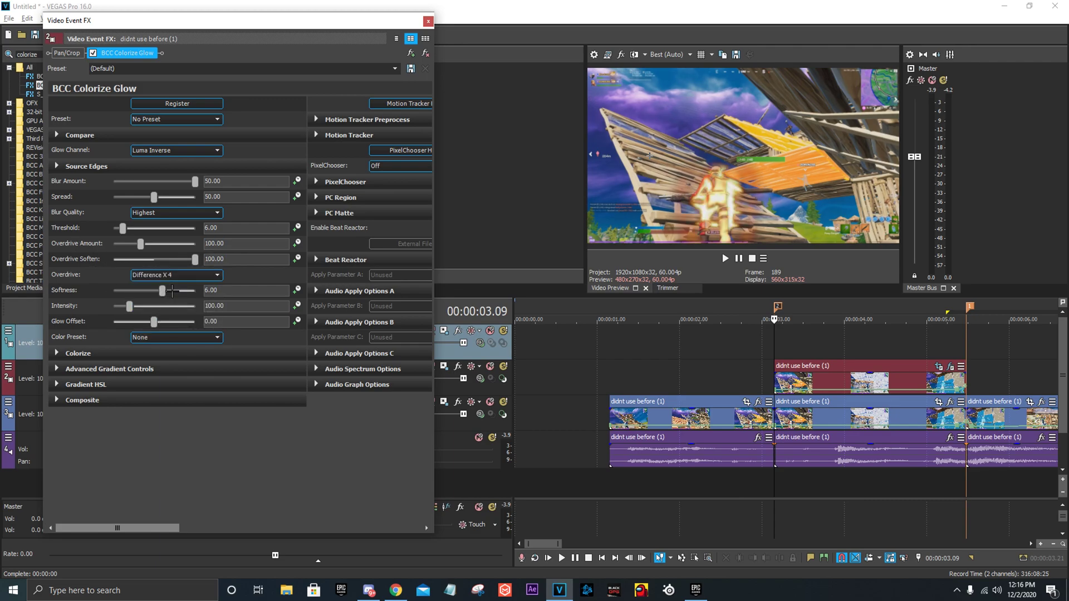
pyautogui.moveTo(153, 290); pyautogui.dragTo(258, 289)
pyautogui.click(427, 20)
pyautogui.click(796, 343)
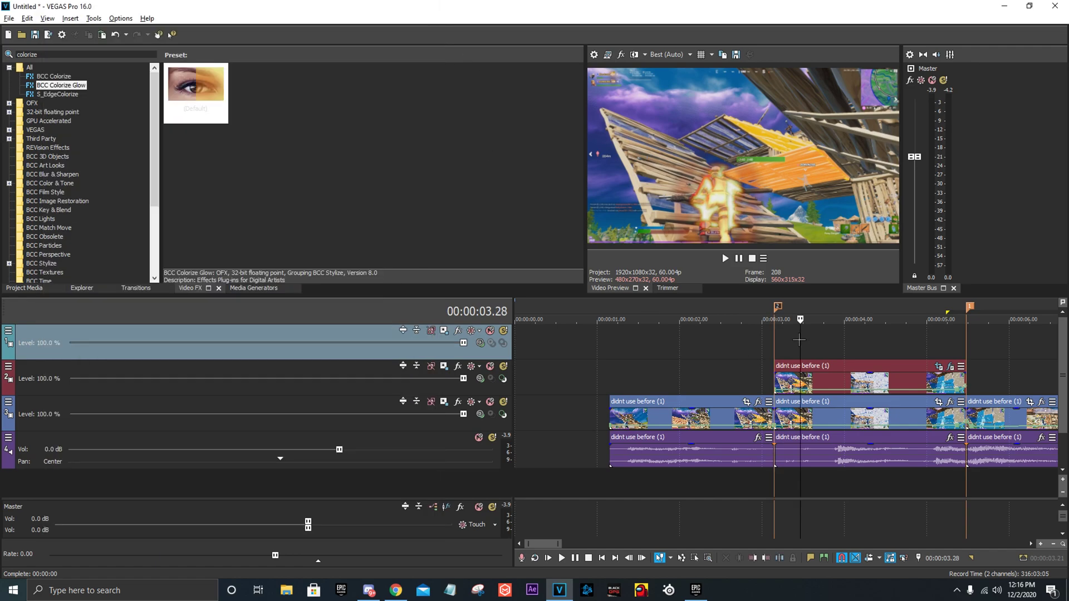
pyautogui.click(838, 346)
pyautogui.click(849, 348)
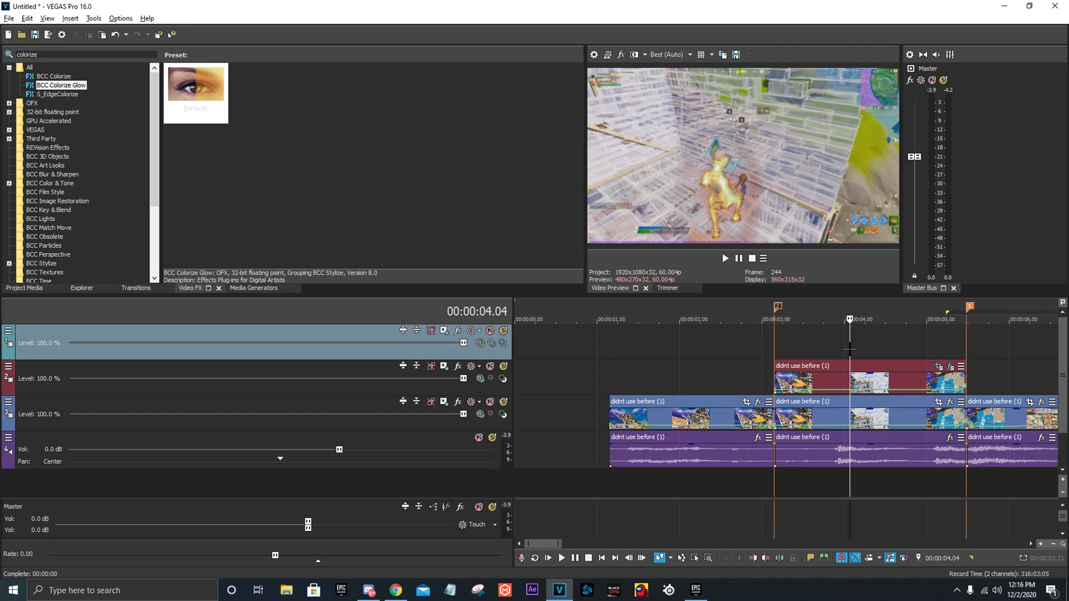
pyautogui.click(775, 352)
# Search the video effects for "bright" and apply the Brightness and Contrast preset "god brightness" to the clip directly beneath the glow clip.
pyautogui.moveTo(46, 54); pyautogui.dragTo(11, 54)
pyautogui.press('BackSpace')
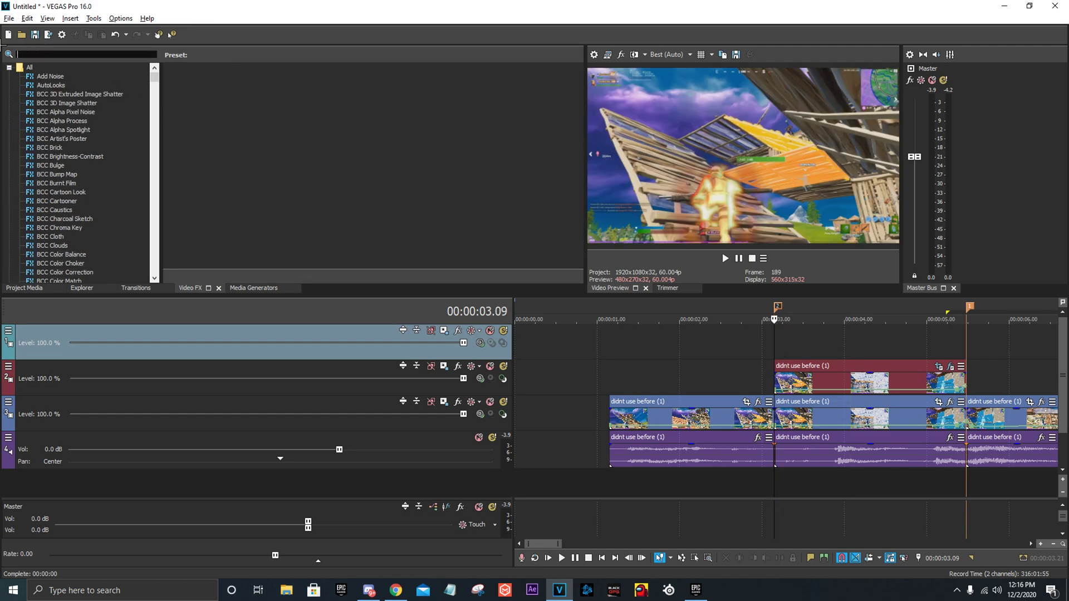
pyautogui.click(880, 344)
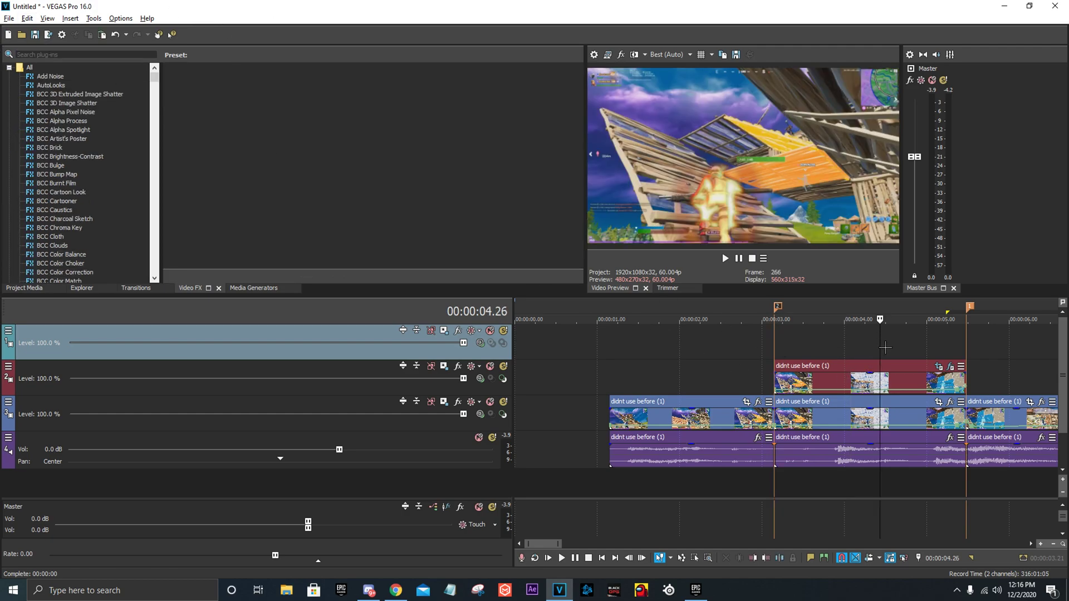
pyautogui.click(918, 342)
pyautogui.click(895, 341)
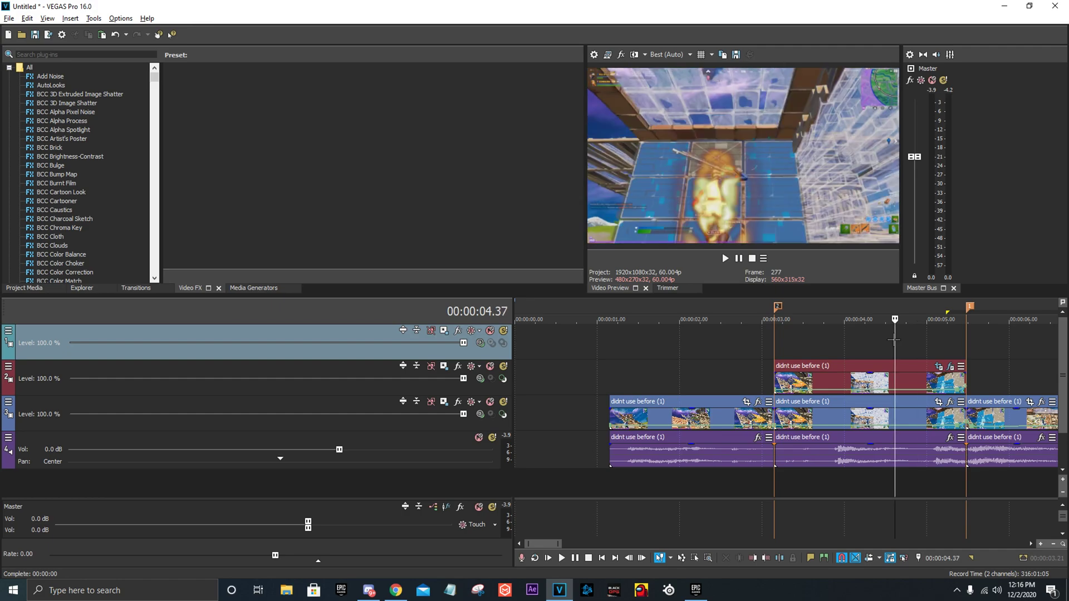
pyautogui.click(55, 55)
pyautogui.write('brig')
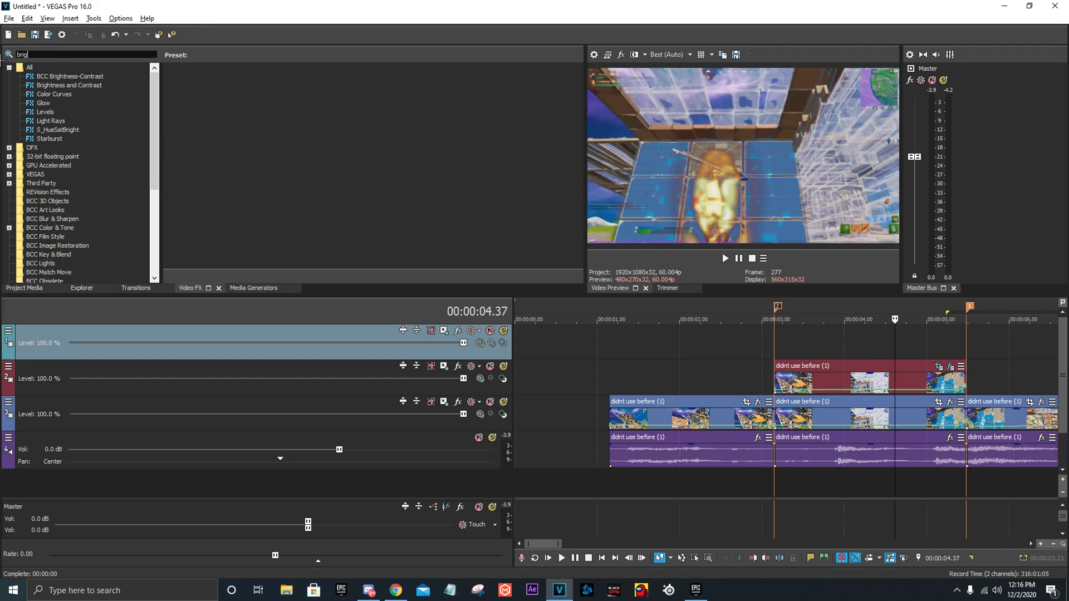
pyautogui.write('ht')
pyautogui.click(87, 84)
pyautogui.moveTo(459, 153); pyautogui.dragTo(846, 406)
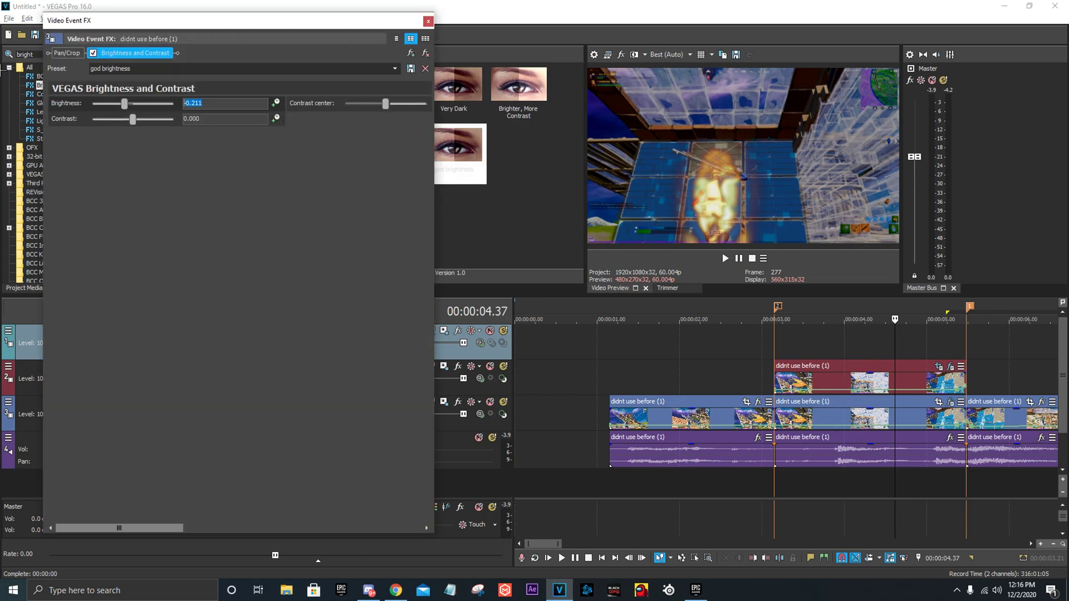
# Animate the lower clip's brightness with keyframes, from 0 at its start to about -0.238 at 00:00:02.20.
pyautogui.write('0')
pyautogui.press('Return')
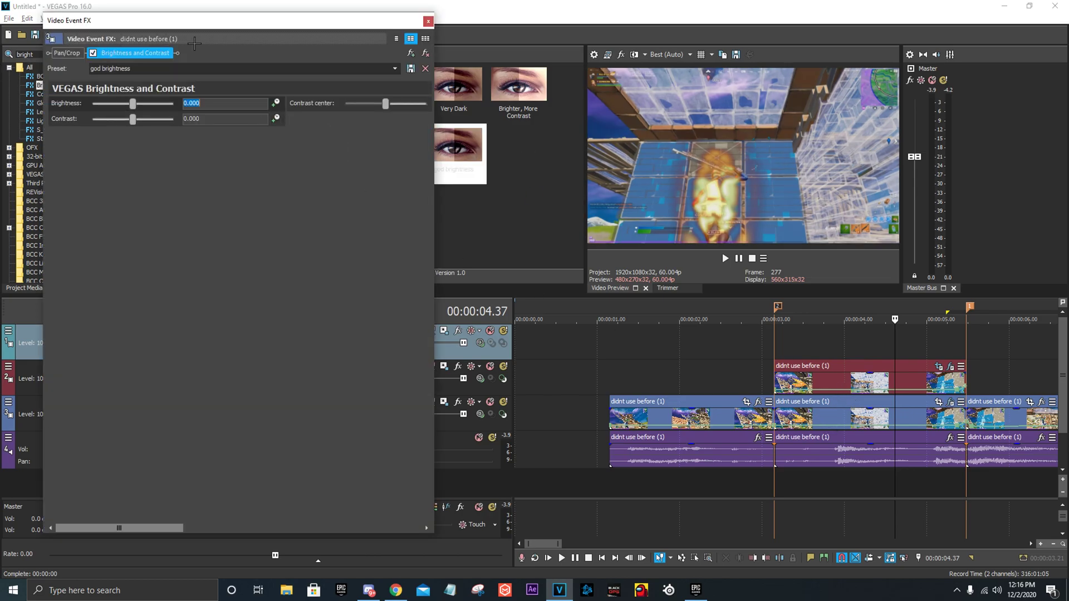
pyautogui.click(275, 102)
pyautogui.click(122, 464)
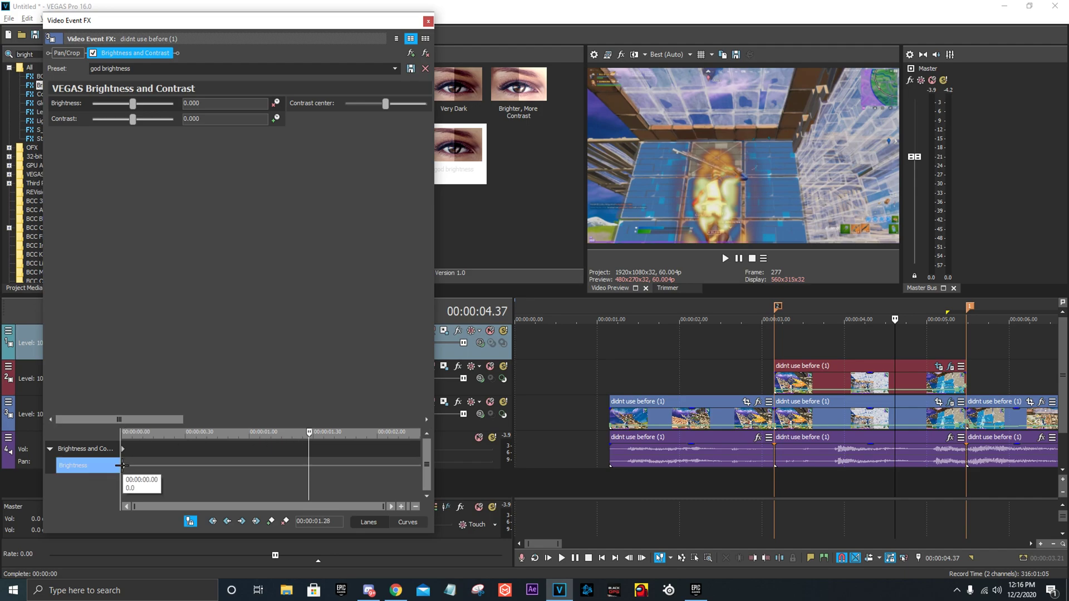
pyautogui.moveTo(123, 432); pyautogui.dragTo(420, 432)
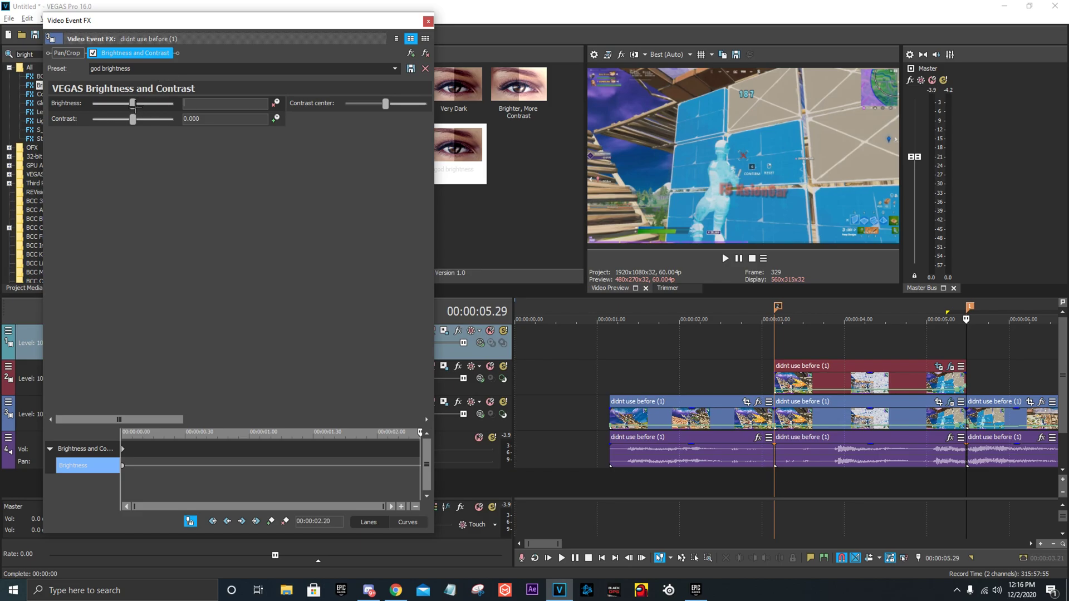
pyautogui.moveTo(134, 105); pyautogui.dragTo(123, 104)
# Select the timeline range from 00:00:02.11 to 00:00:06.31 and play it to review the glow and the brightness fade.
pyautogui.click(761, 344)
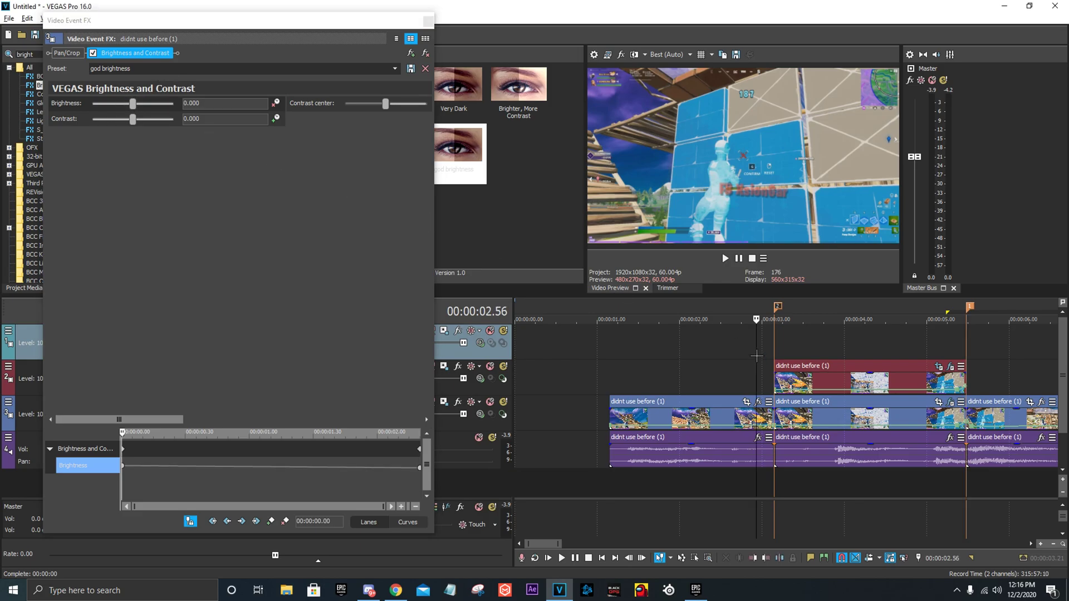
pyautogui.moveTo(696, 347); pyautogui.dragTo(1051, 361)
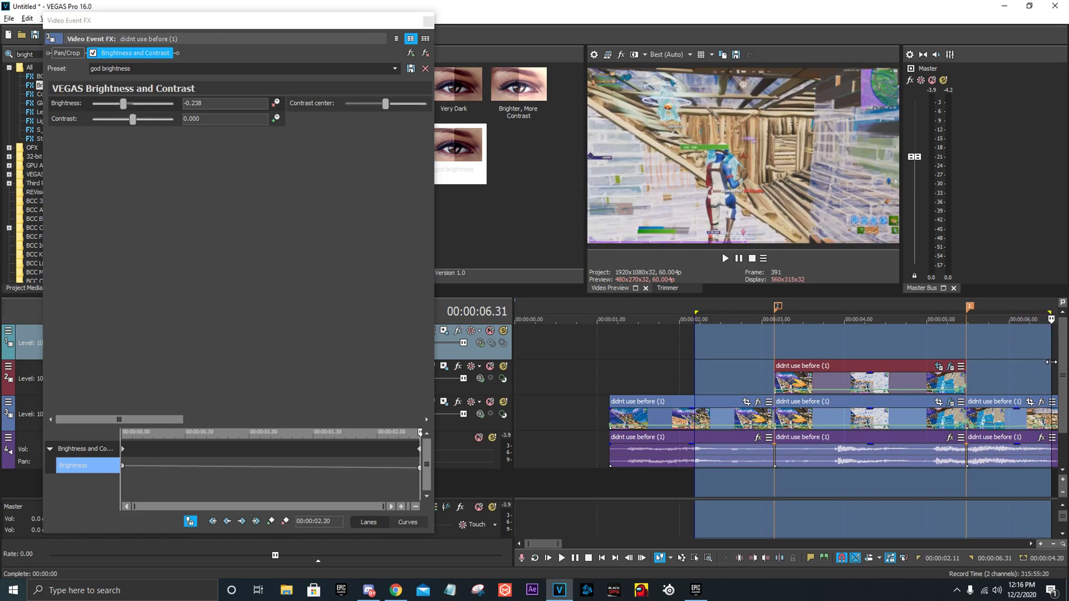
pyautogui.press('space')
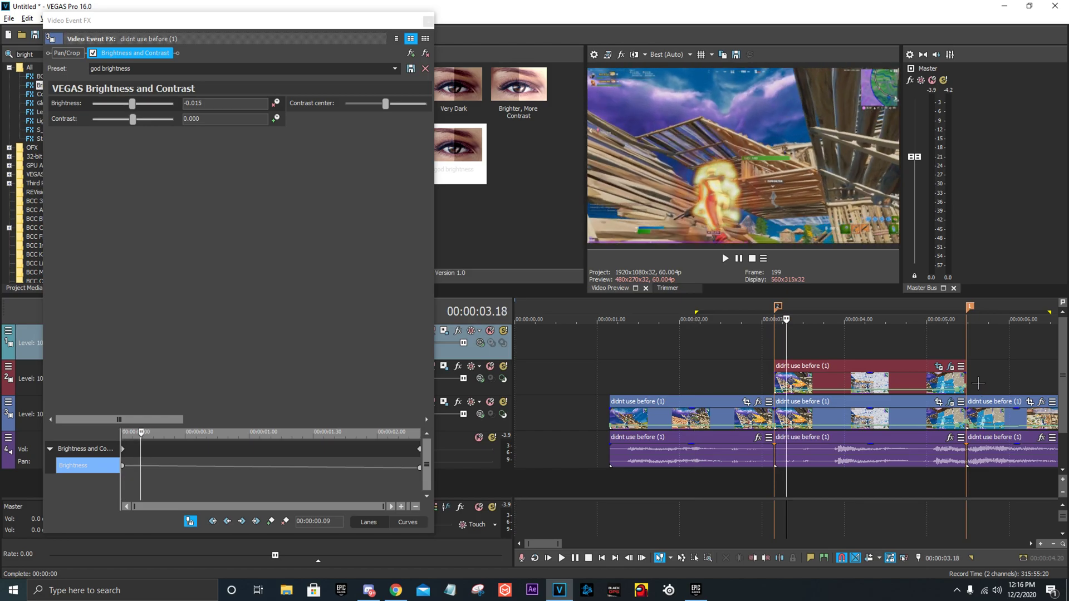
pyautogui.scroll(-2, 919, 410)
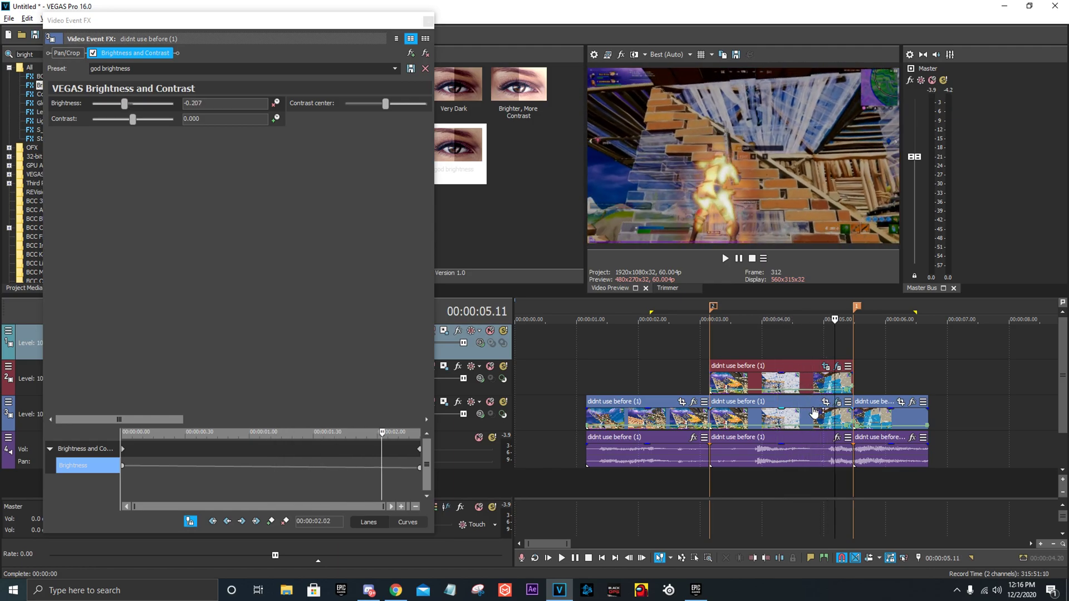
pyautogui.press('space')
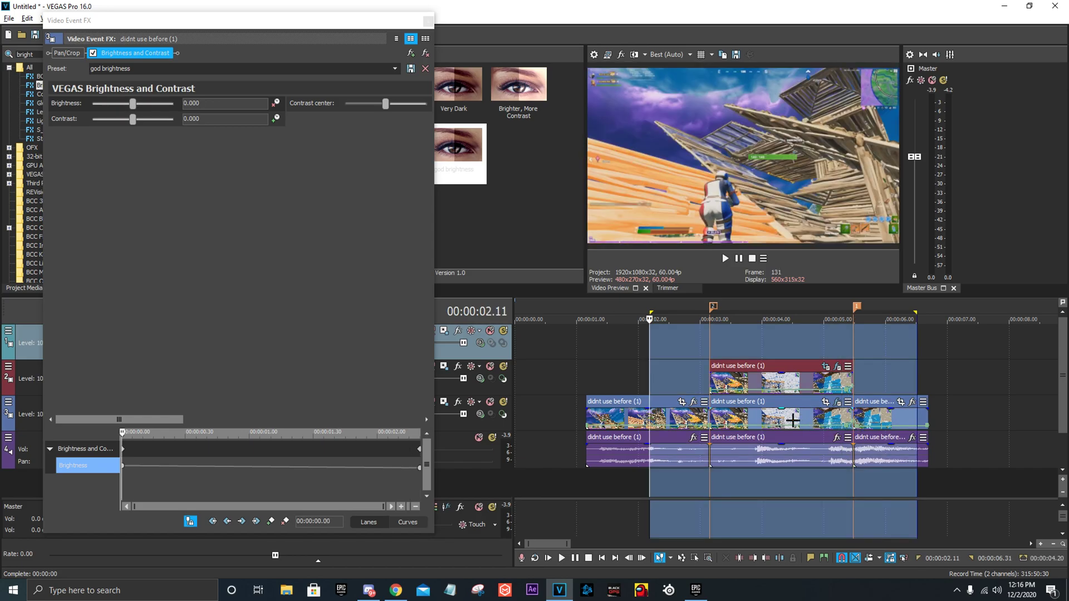
pyautogui.press('space')
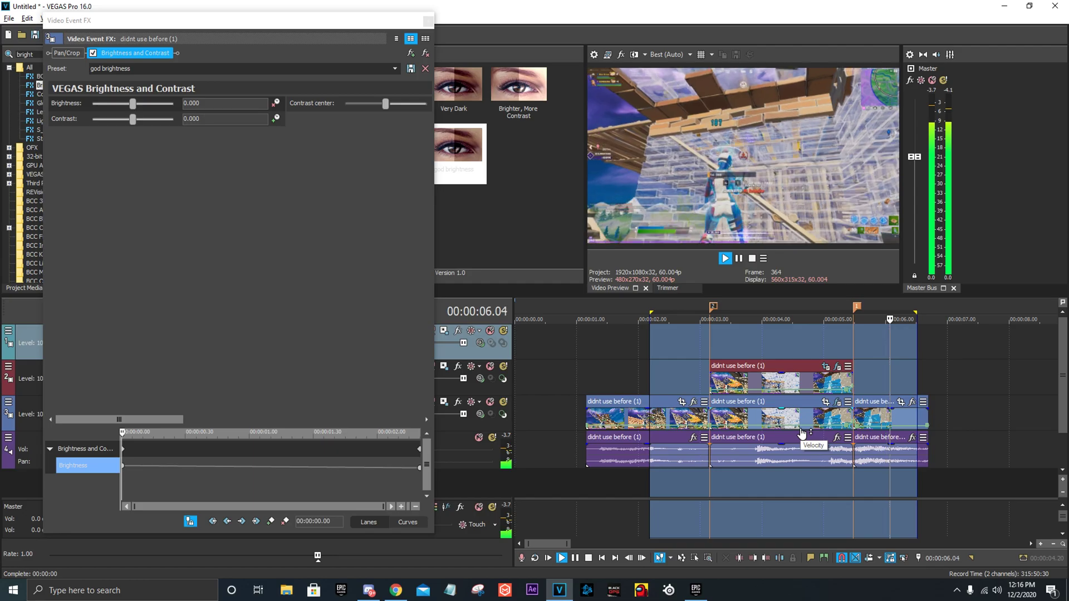
pyautogui.click(427, 21)
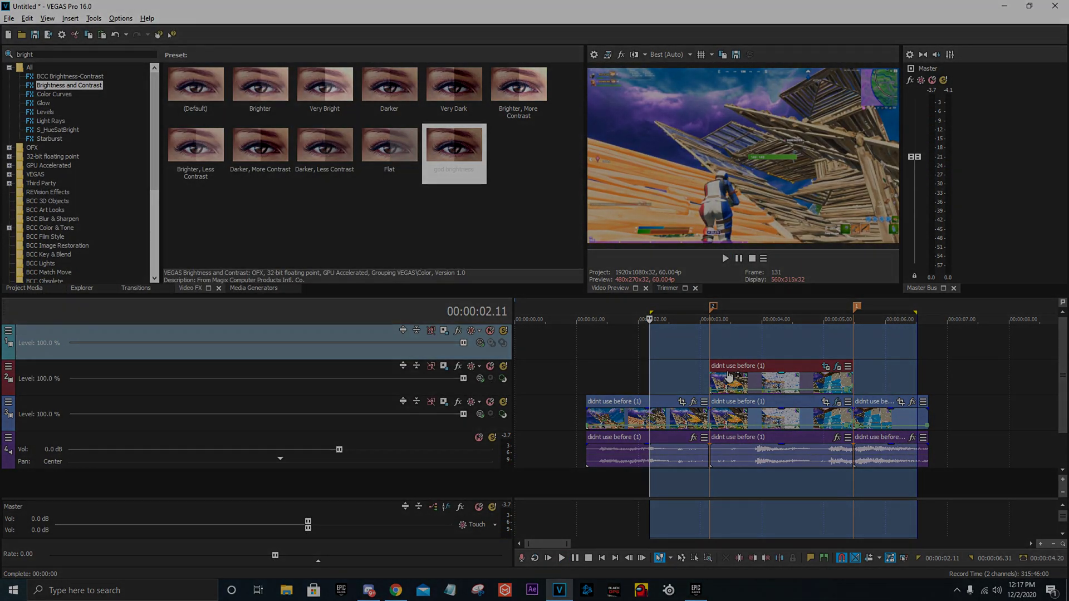